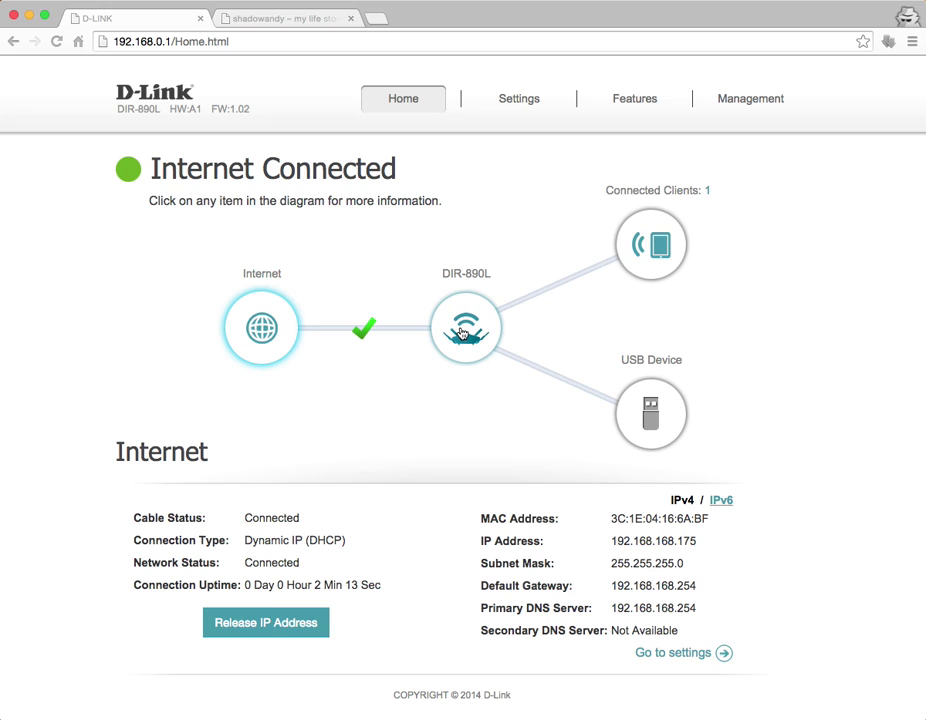
Review the DIR-890L router's network and Wi-Fi details, and inspect the edit rule of the connected Apple client without changing it
{"action": "left_click", "coordinate": [463, 333]}
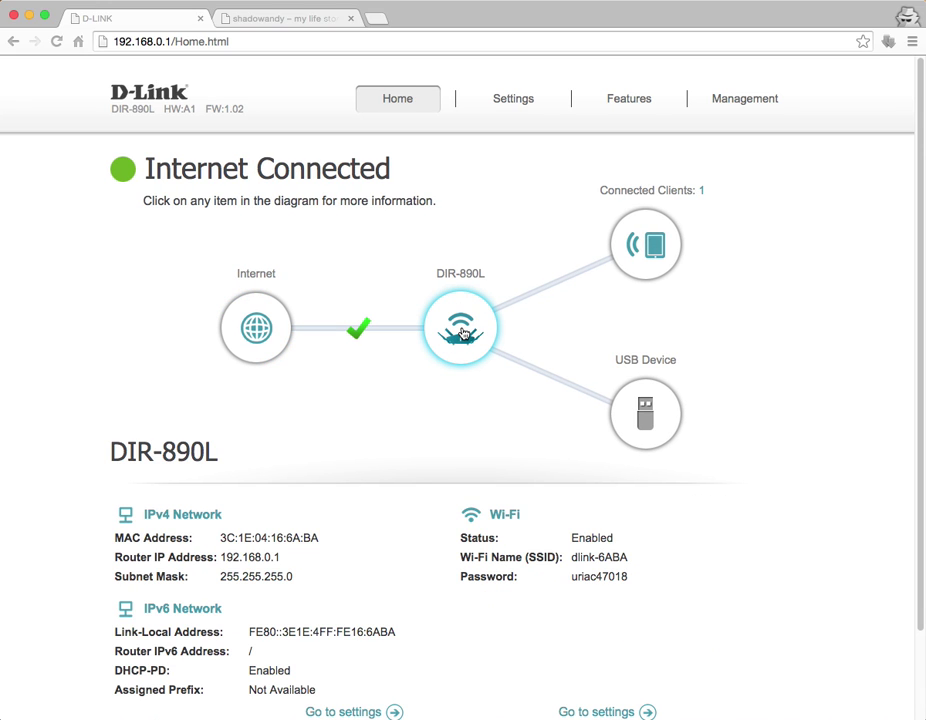
{"action": "scroll", "coordinate": [463, 334], "scroll_direction": "down", "scroll_amount": 3}
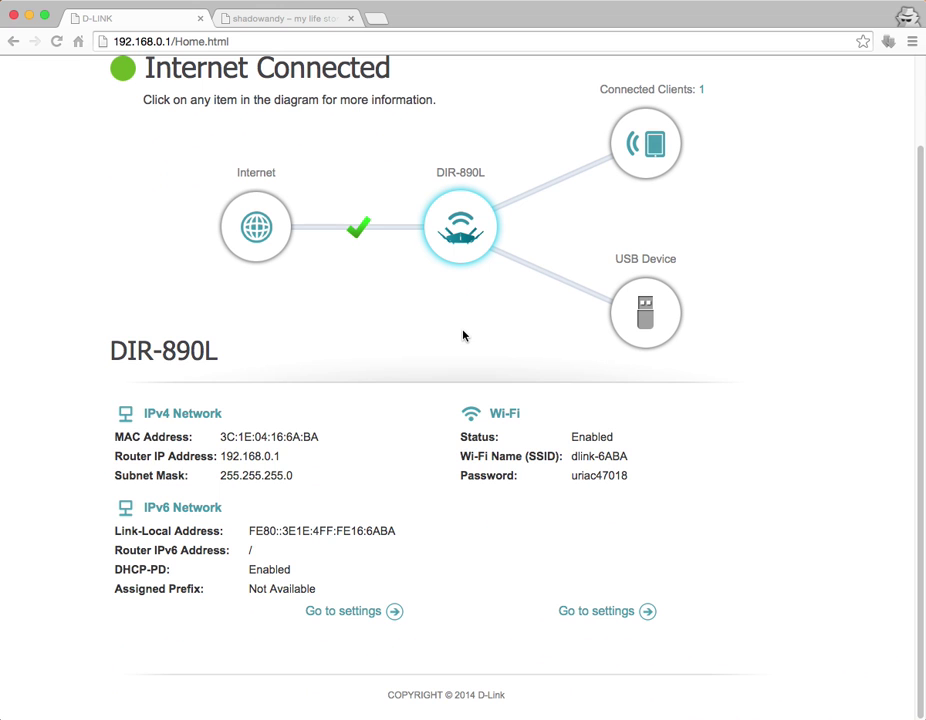
{"action": "left_click", "coordinate": [649, 162]}
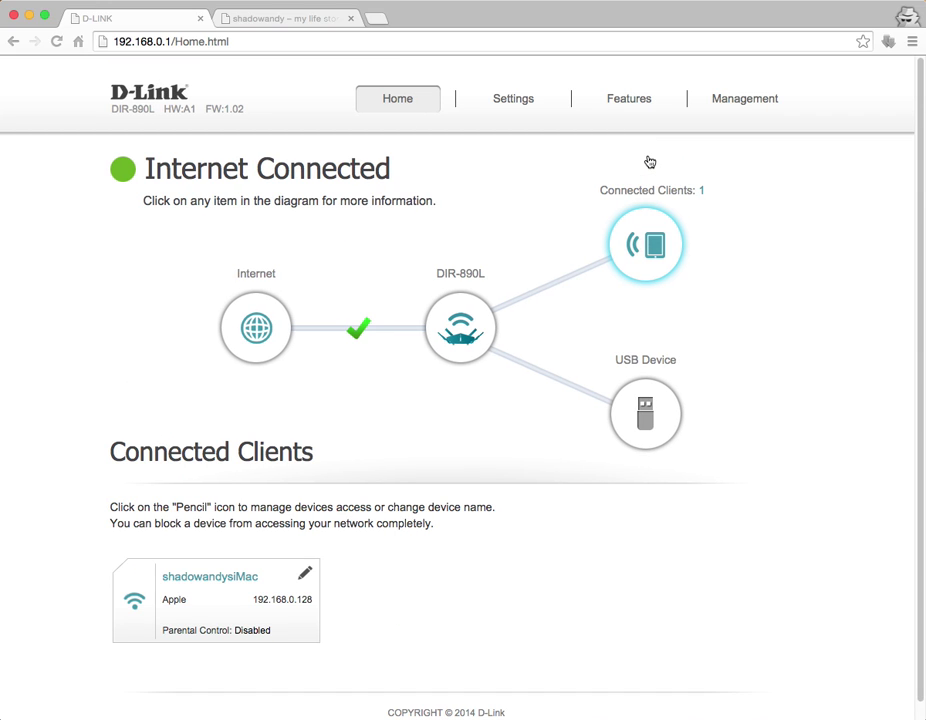
{"action": "left_click", "coordinate": [306, 574]}
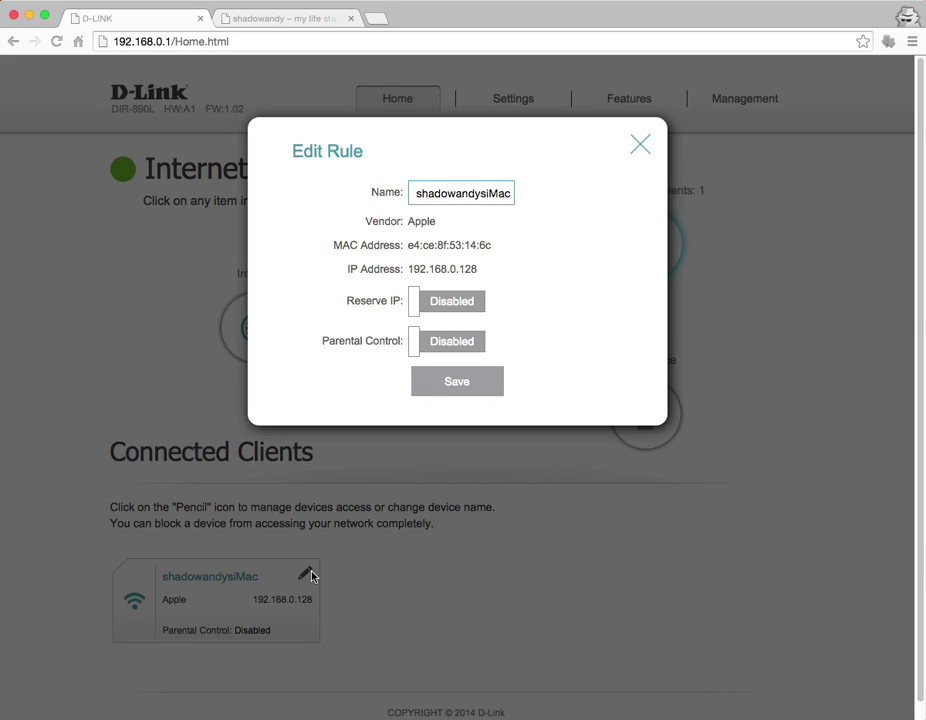
{"action": "left_click", "coordinate": [633, 151]}
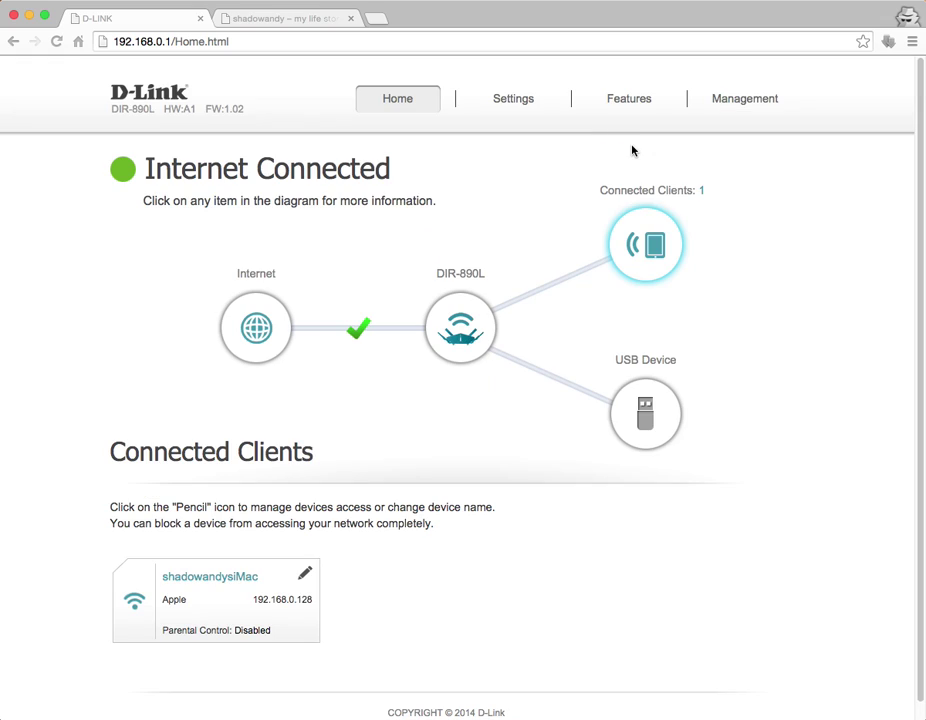
Go to the Internet connection settings and expand their advanced options to review the host name, DNS, MTU and MAC clone fields
{"action": "mouse_move", "coordinate": [501, 108]}
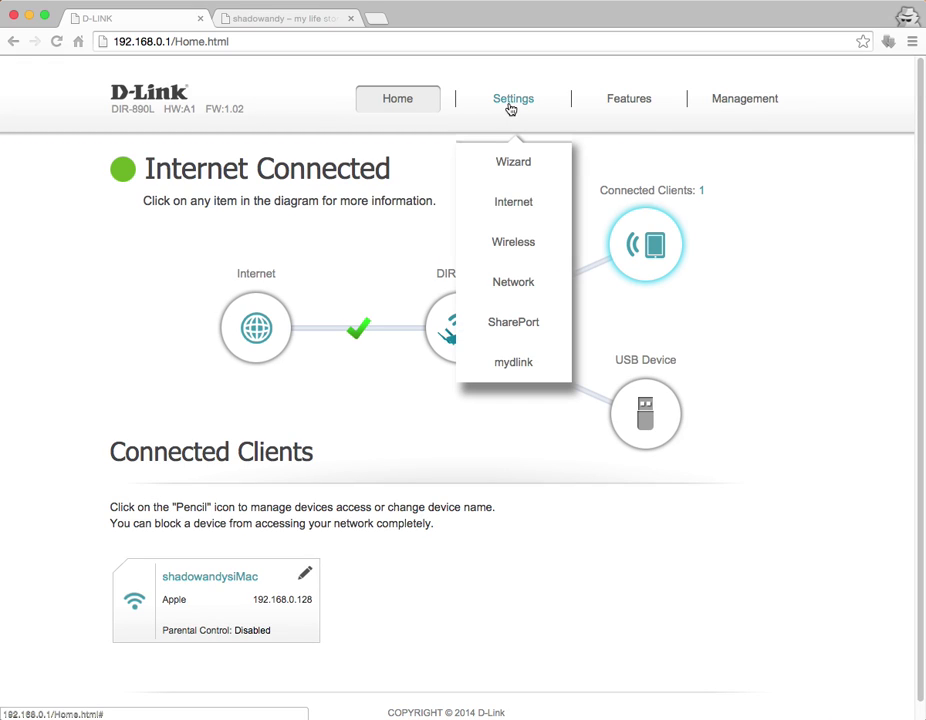
{"action": "left_click", "coordinate": [544, 202]}
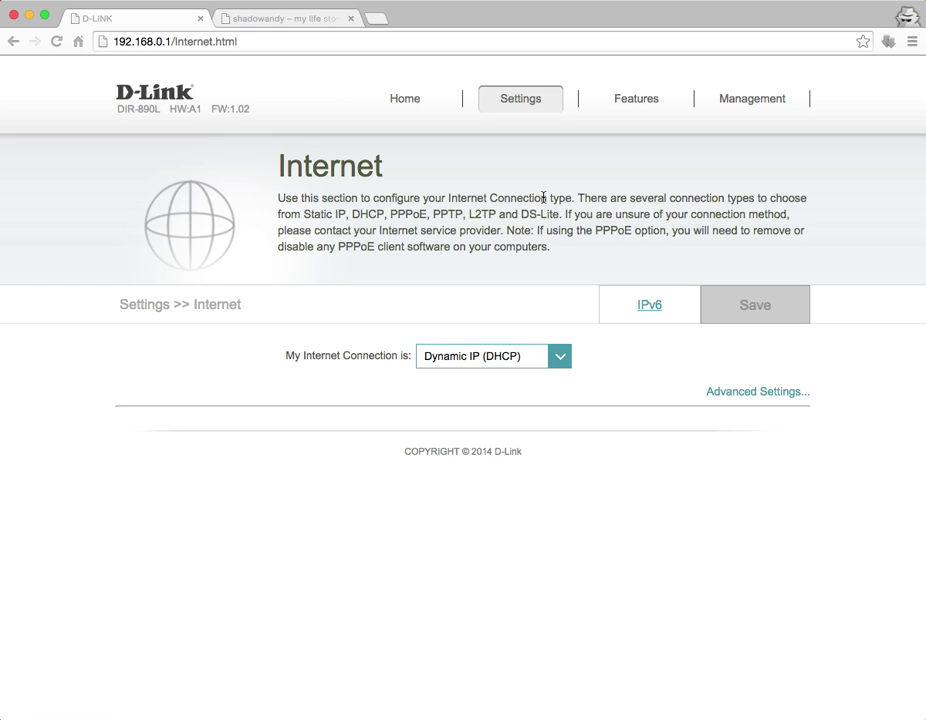
{"action": "left_click", "coordinate": [745, 396]}
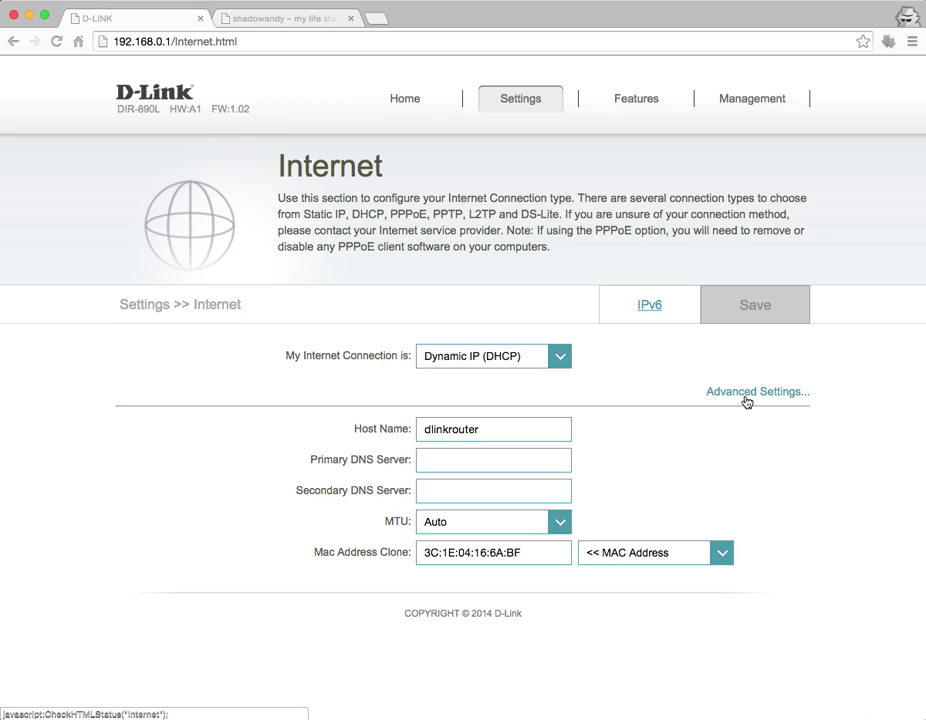
Review the IPv6 connection settings, including the advanced address autoconfiguration section and the available autoconfiguration types
{"action": "left_click", "coordinate": [656, 309]}
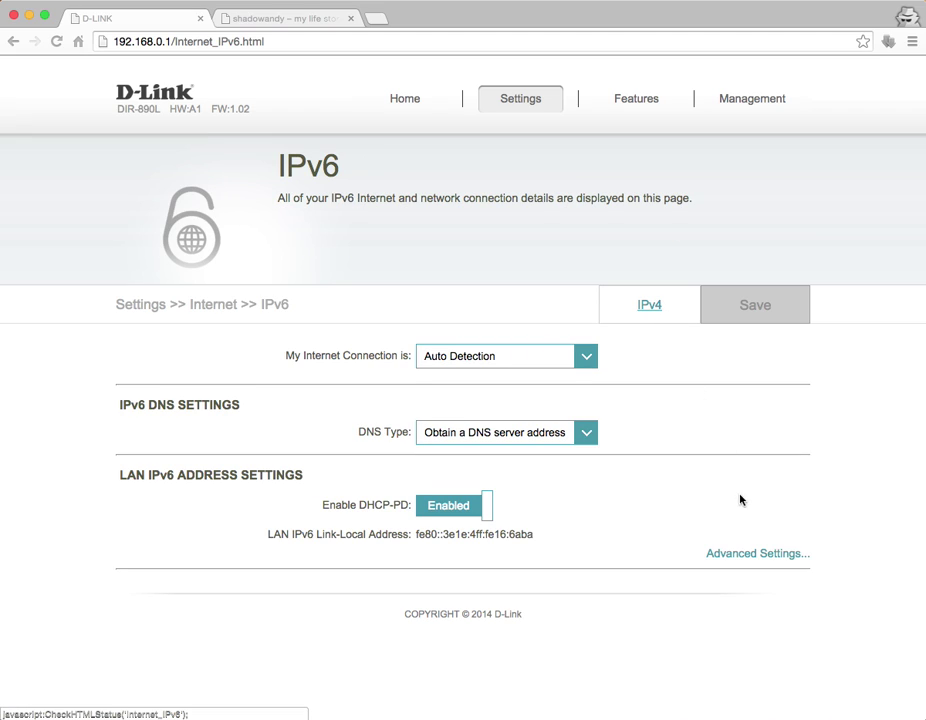
{"action": "left_click", "coordinate": [754, 553]}
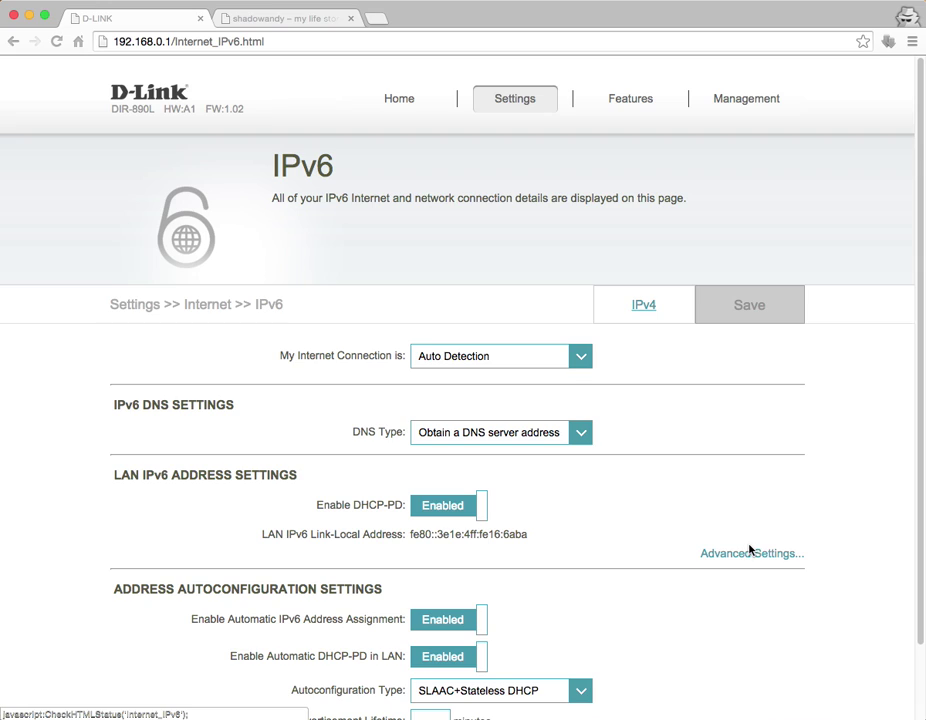
{"action": "scroll", "coordinate": [751, 550], "scroll_direction": "down", "scroll_amount": 2}
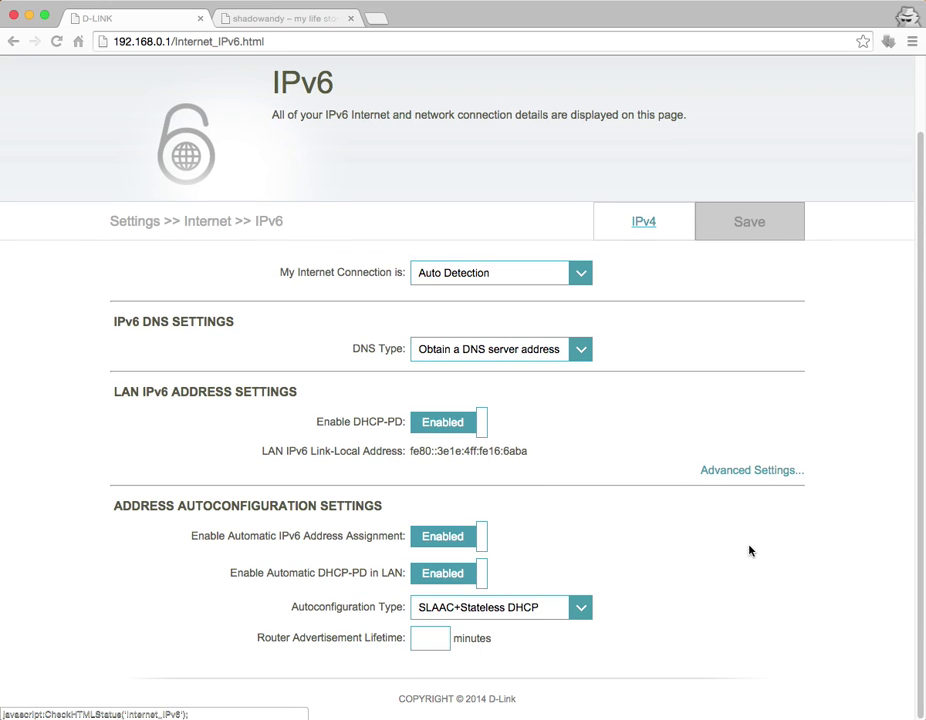
{"action": "left_click", "coordinate": [585, 611]}
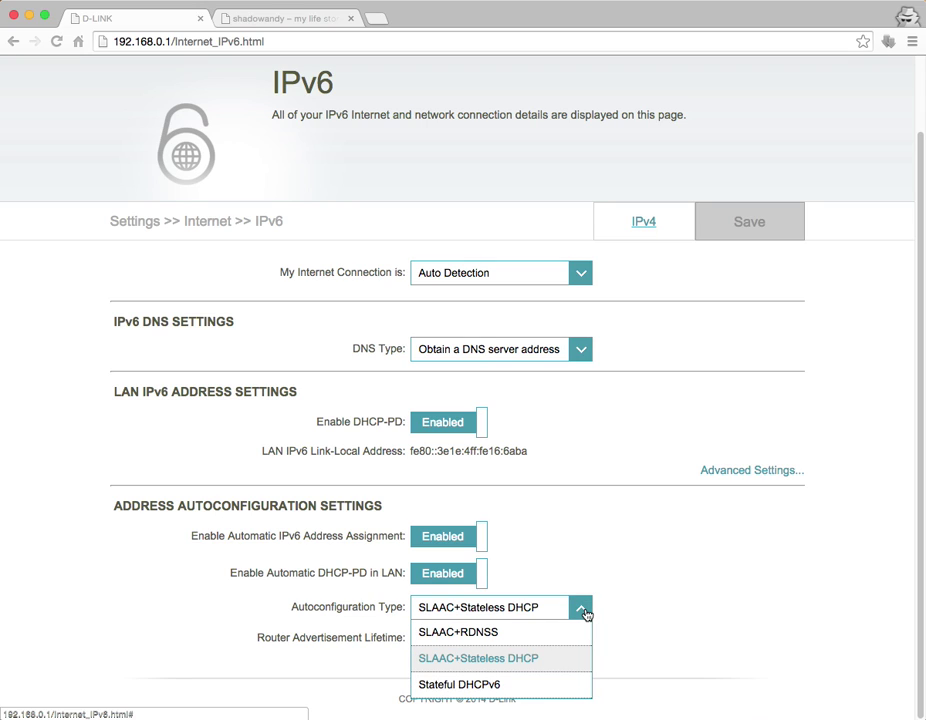
{"action": "left_click", "coordinate": [607, 564]}
{"action": "scroll", "coordinate": [608, 560], "scroll_direction": "up", "scroll_amount": 3}
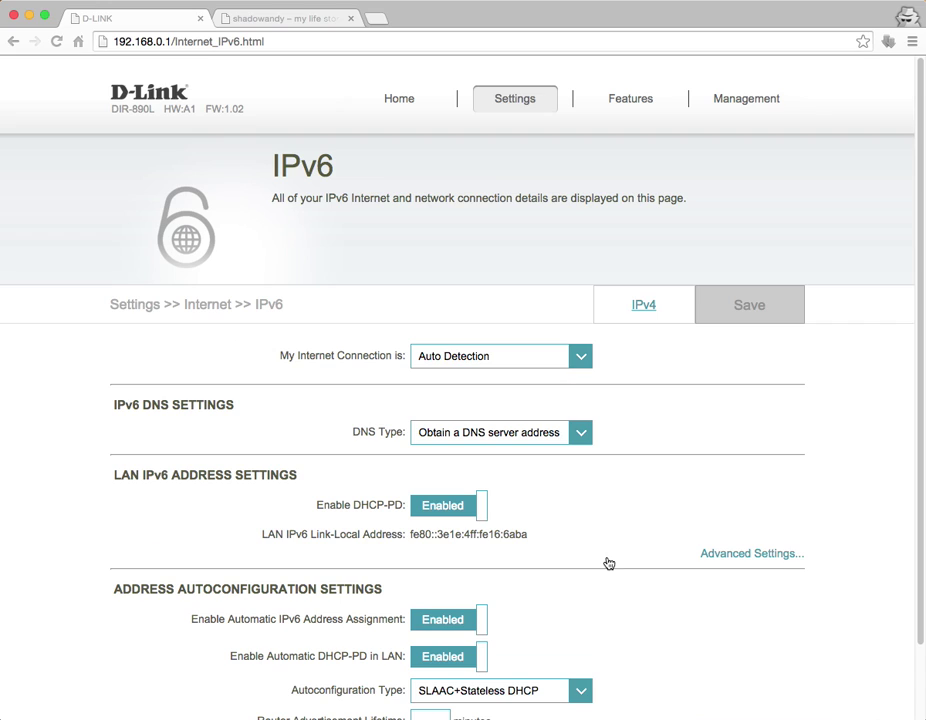
Go to the Wireless settings, abandoning the IPv6 page's unsaved data, and review the advanced options, security modes and Guest Zone settings
{"action": "mouse_move", "coordinate": [542, 92]}
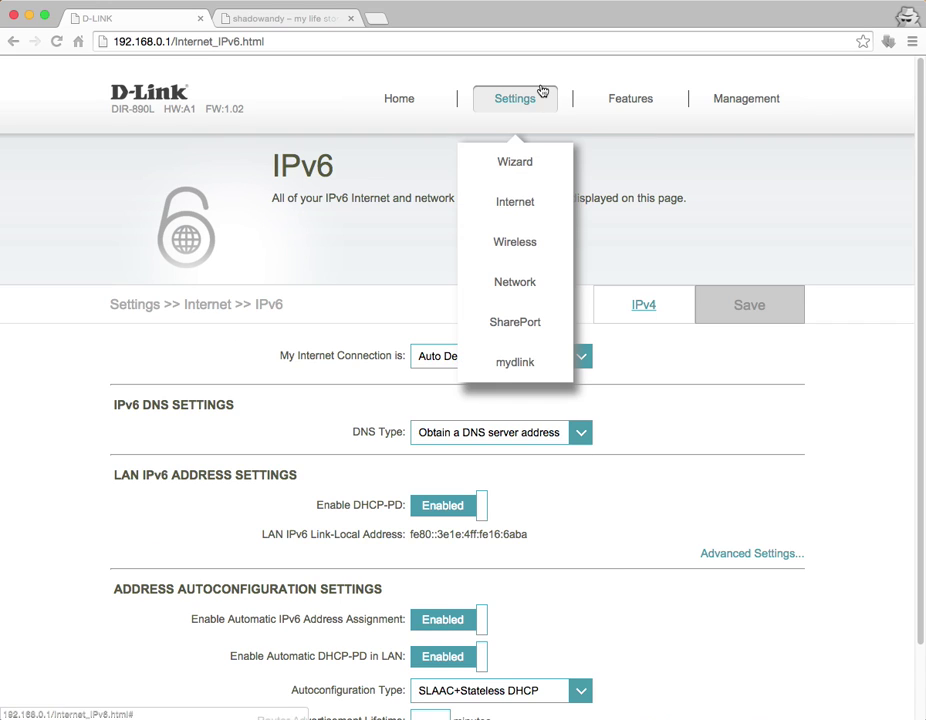
{"action": "left_click", "coordinate": [548, 246]}
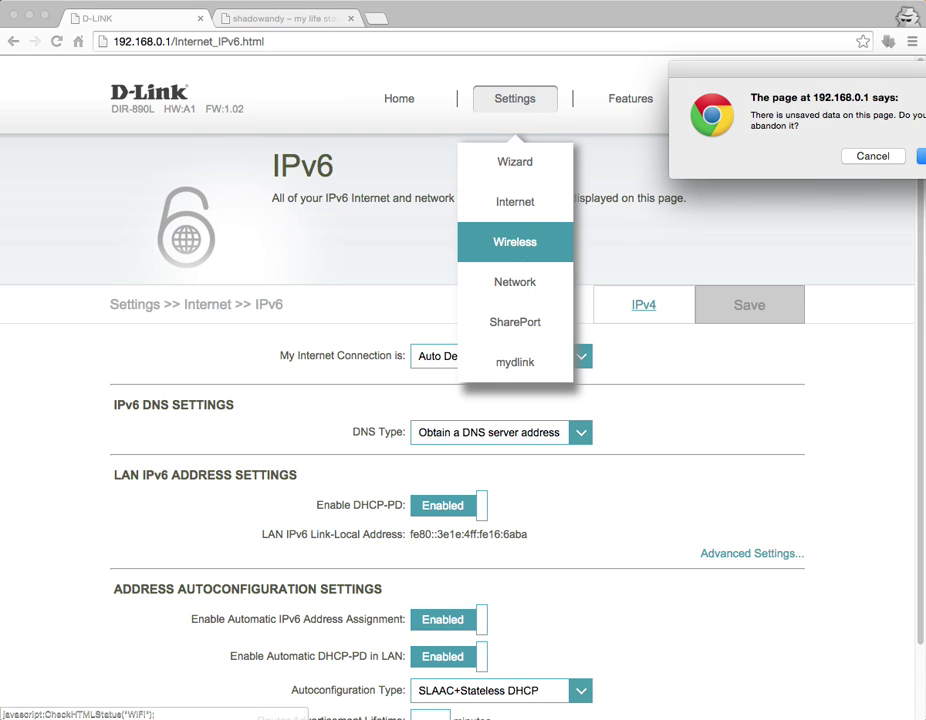
{"action": "key", "text": "Return"}
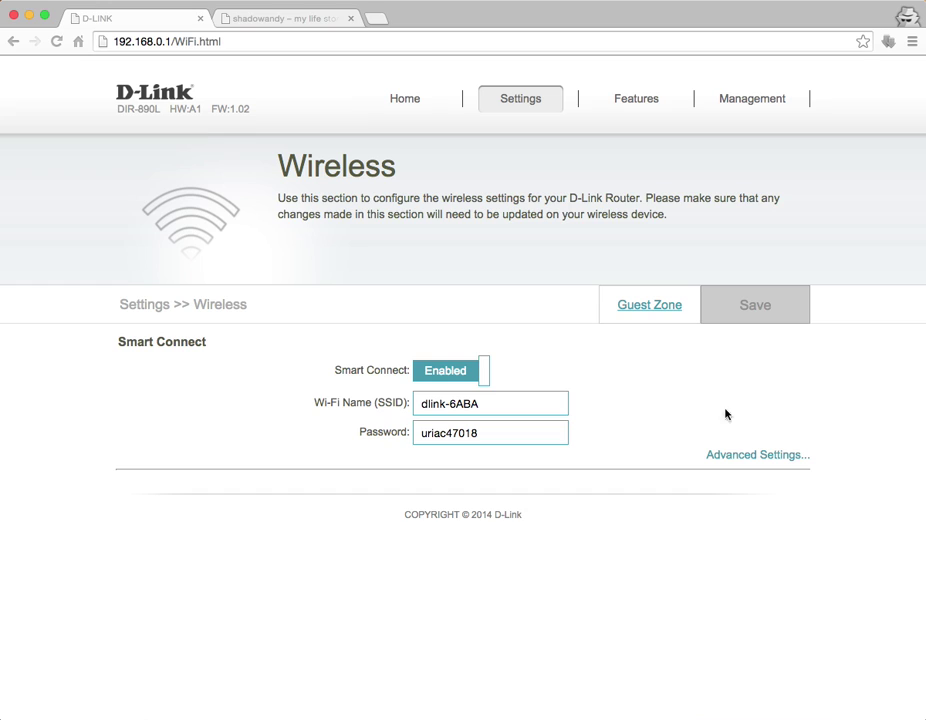
{"action": "left_click", "coordinate": [740, 457]}
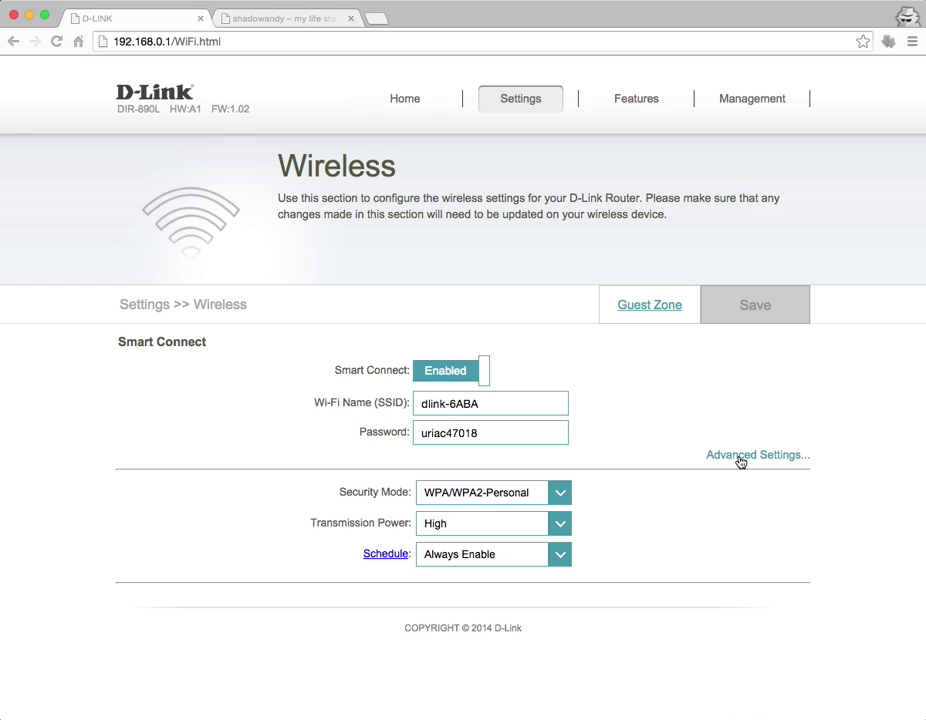
{"action": "left_click", "coordinate": [561, 496]}
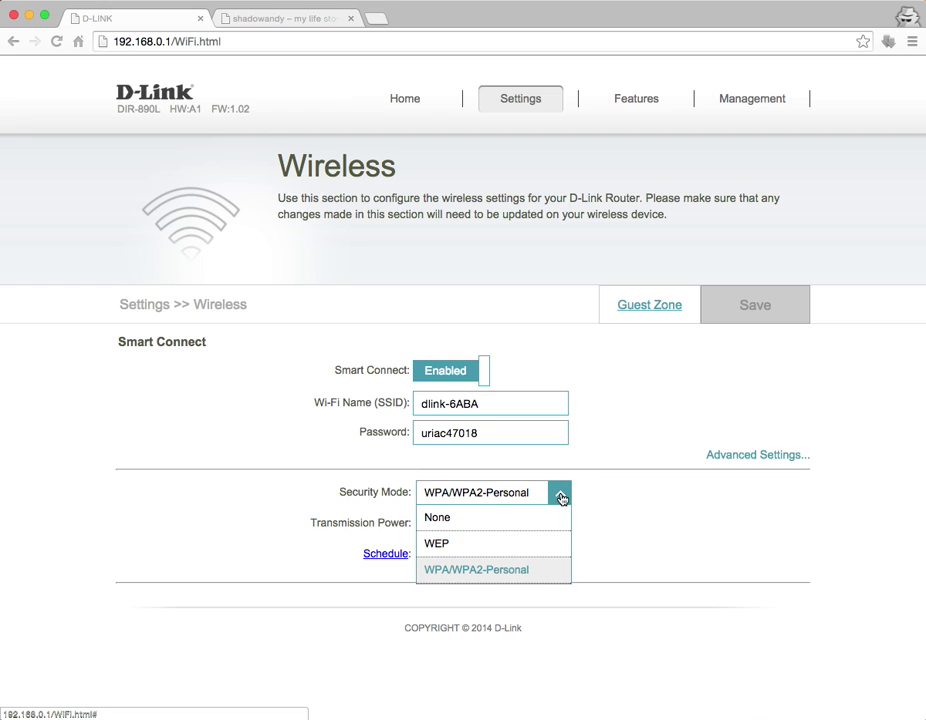
{"action": "left_click", "coordinate": [651, 310]}
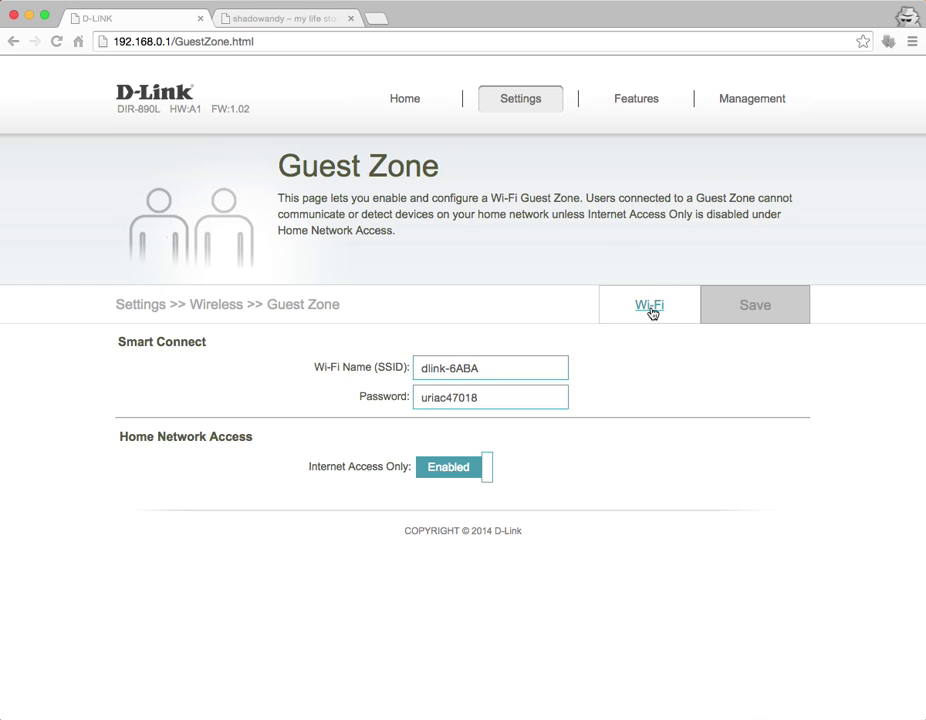
Go to the Network settings and examine the expanded advanced options, including the DHCP server, WAN port speed, UPnP and multicast streams
{"action": "mouse_move", "coordinate": [553, 103]}
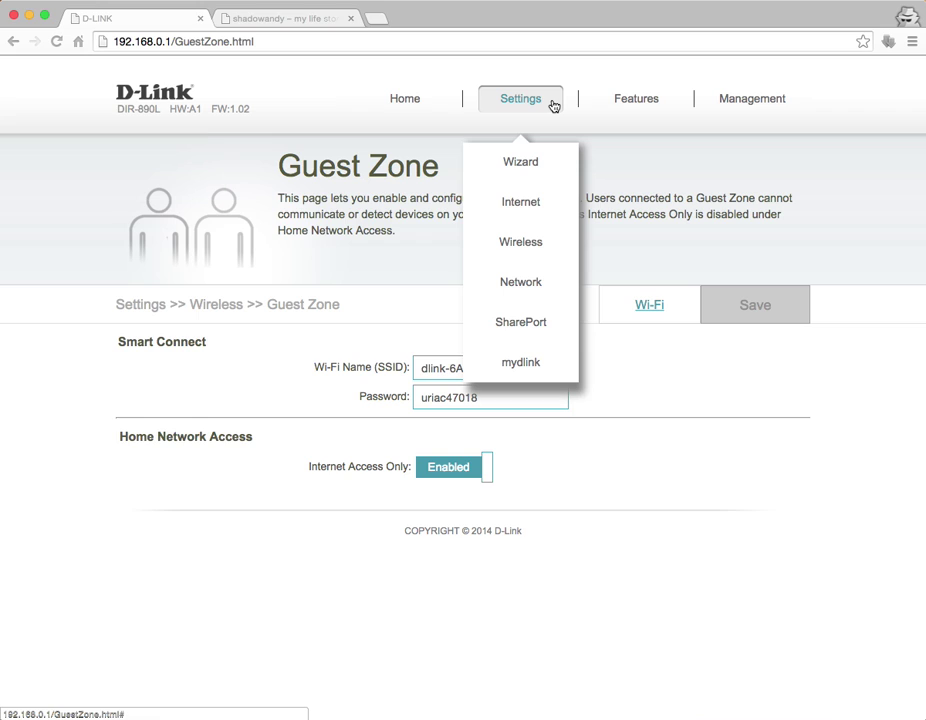
{"action": "left_click", "coordinate": [559, 280]}
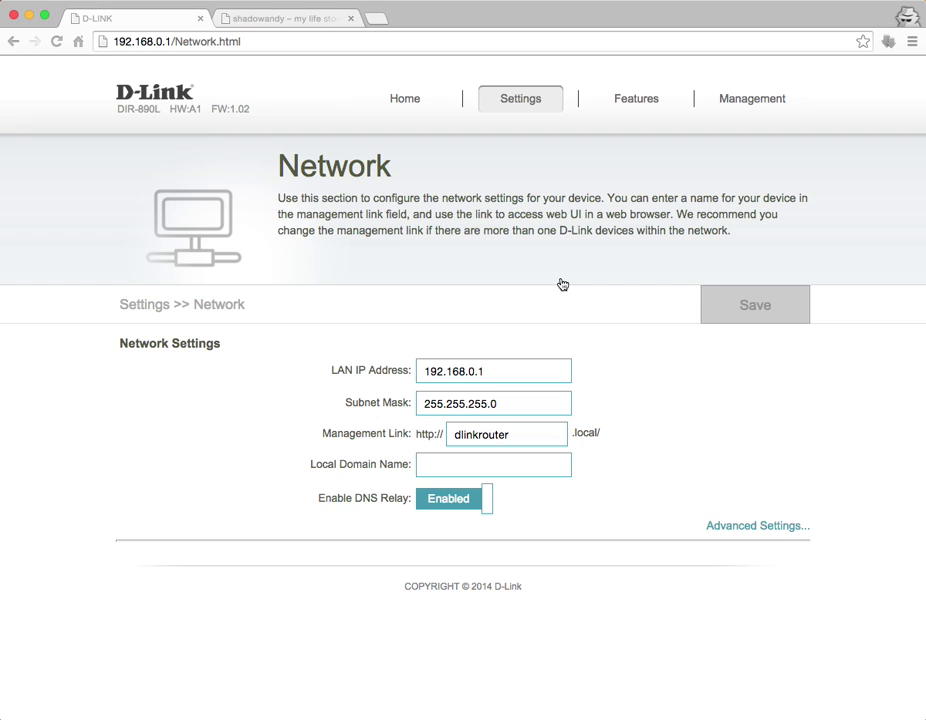
{"action": "left_click", "coordinate": [718, 528]}
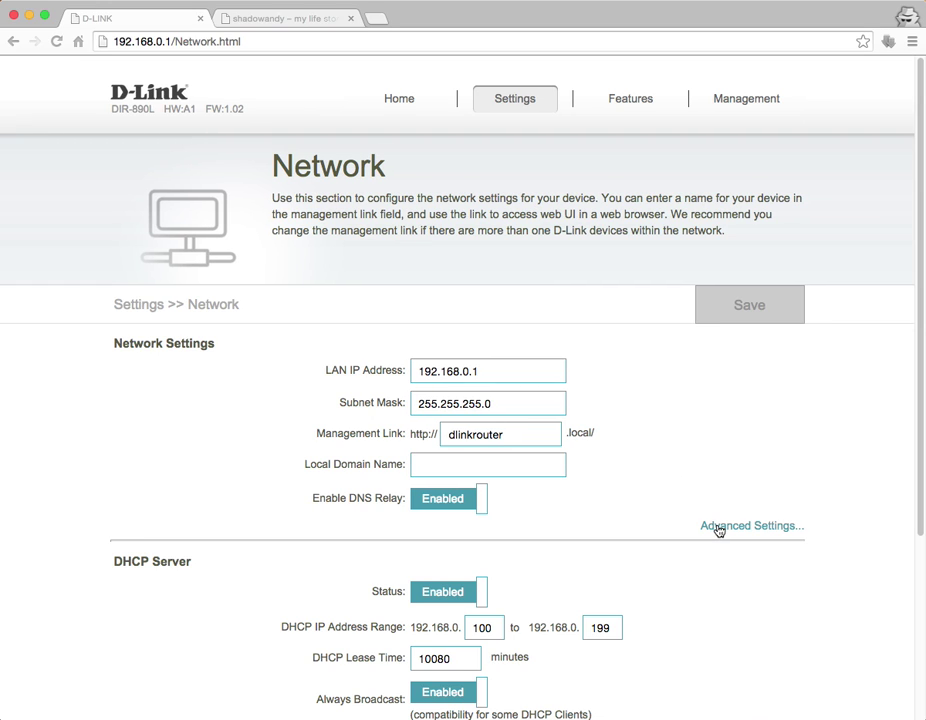
{"action": "scroll", "coordinate": [718, 530], "scroll_direction": "down", "scroll_amount": 5}
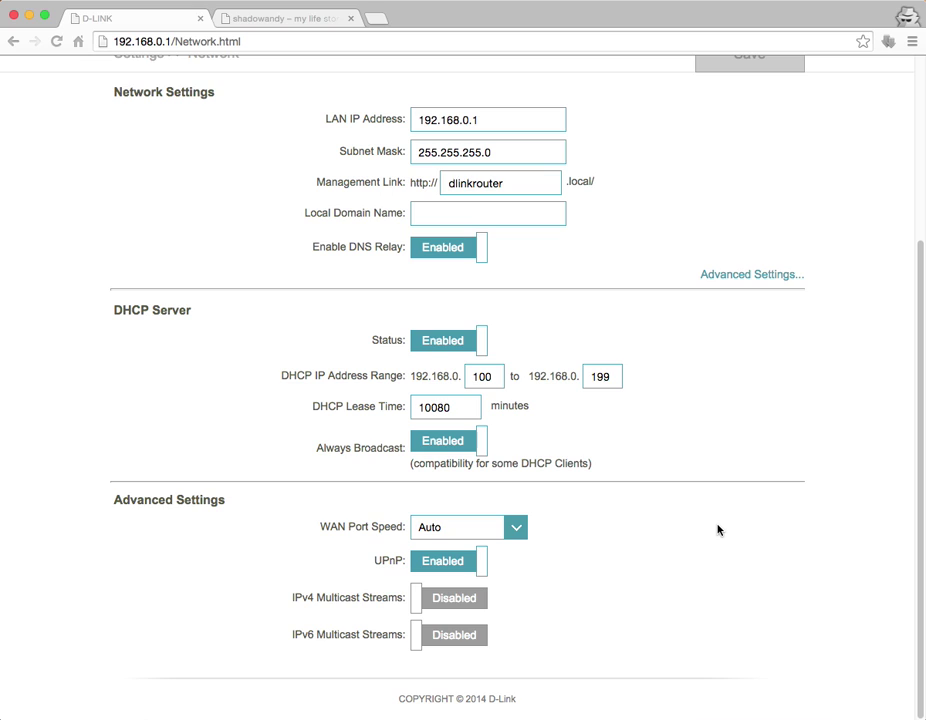
{"action": "scroll", "coordinate": [717, 530], "scroll_direction": "up", "scroll_amount": 5}
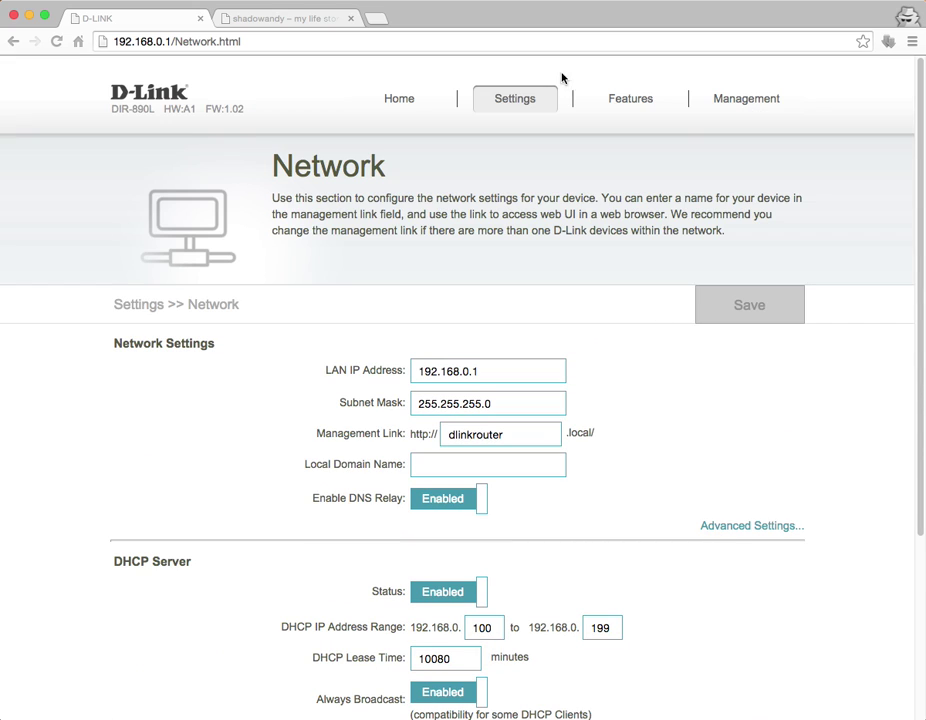
Review the SharePort file sharing settings and inspect the new-user form, closing it without creating a user
{"action": "mouse_move", "coordinate": [554, 93]}
{"action": "left_click", "coordinate": [560, 322]}
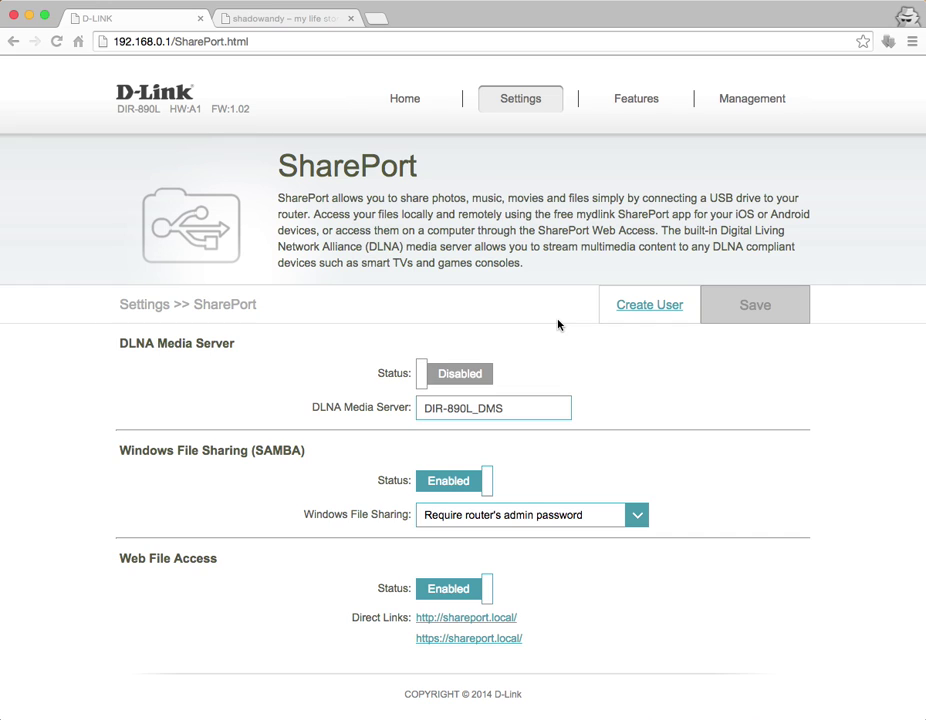
{"action": "left_click", "coordinate": [625, 313]}
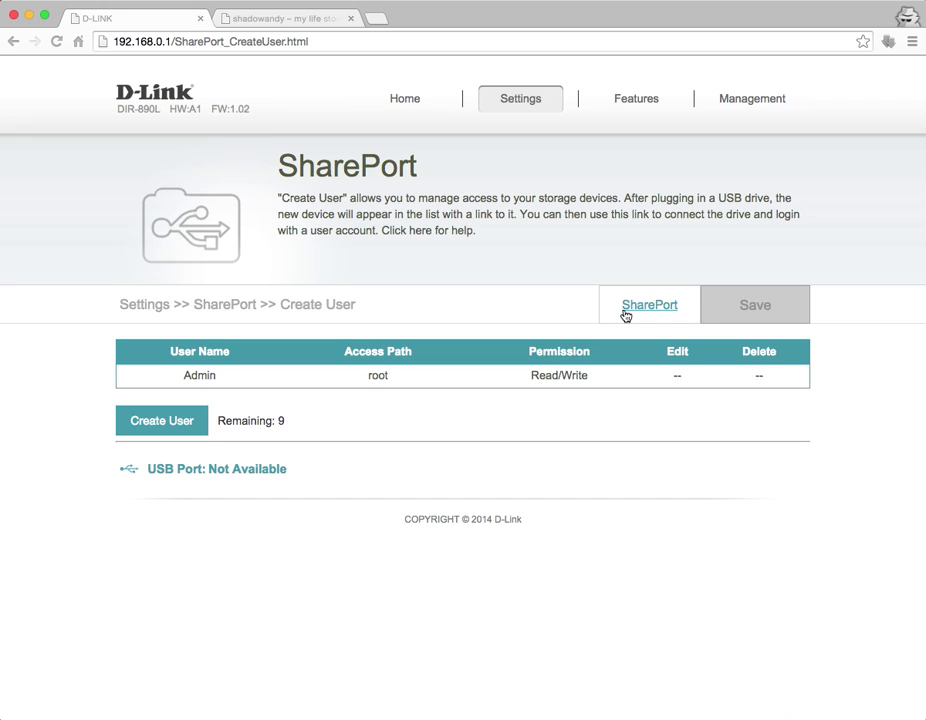
{"action": "left_click", "coordinate": [188, 434]}
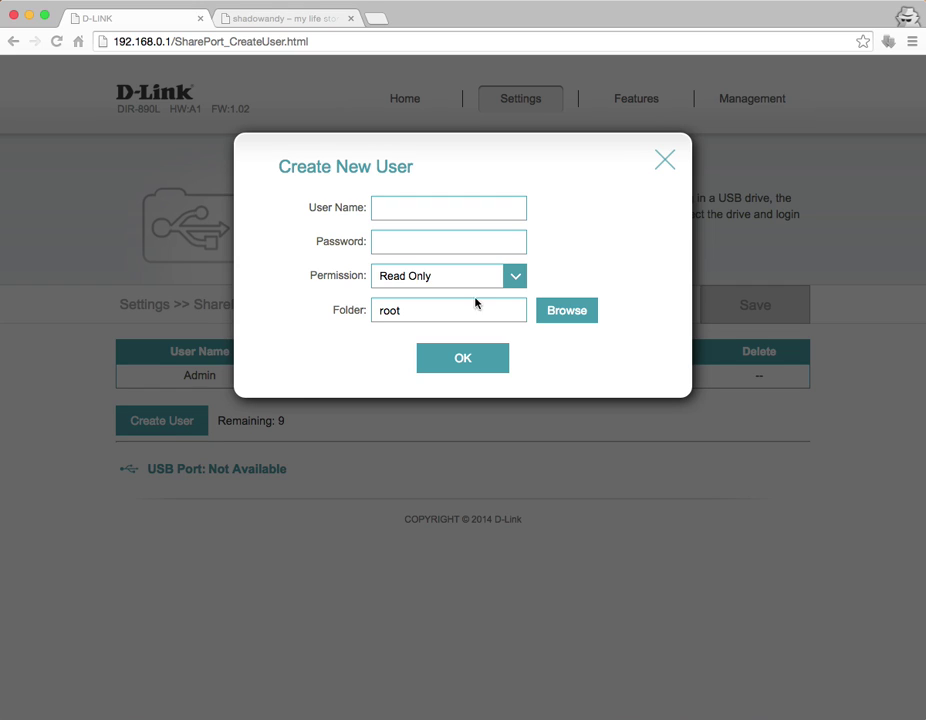
{"action": "left_click", "coordinate": [663, 161]}
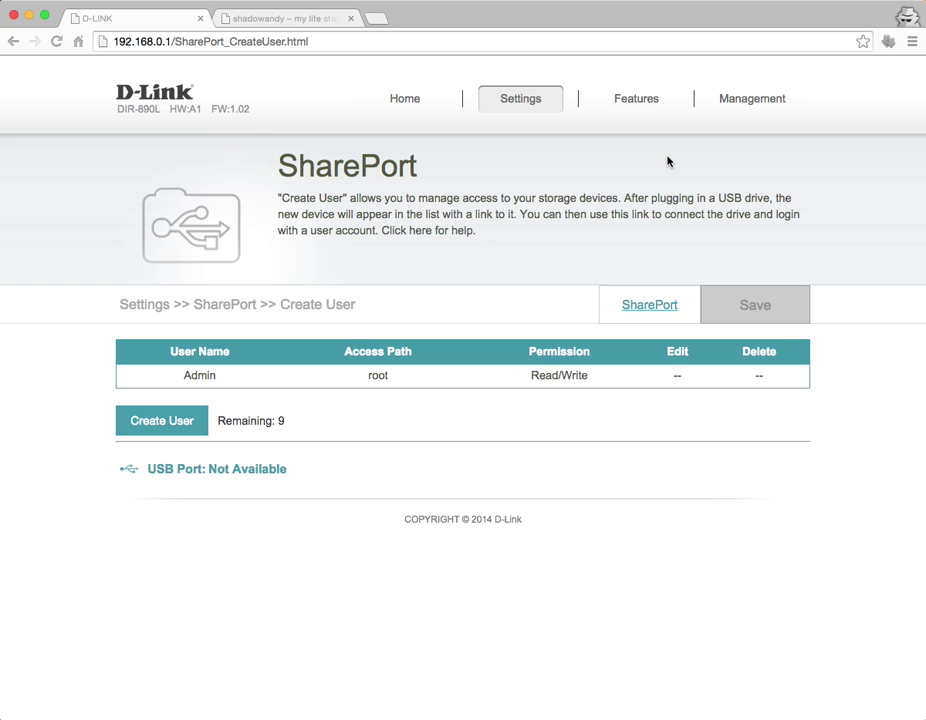
Go to the mydlink settings to view the account registration form
{"action": "mouse_move", "coordinate": [553, 106]}
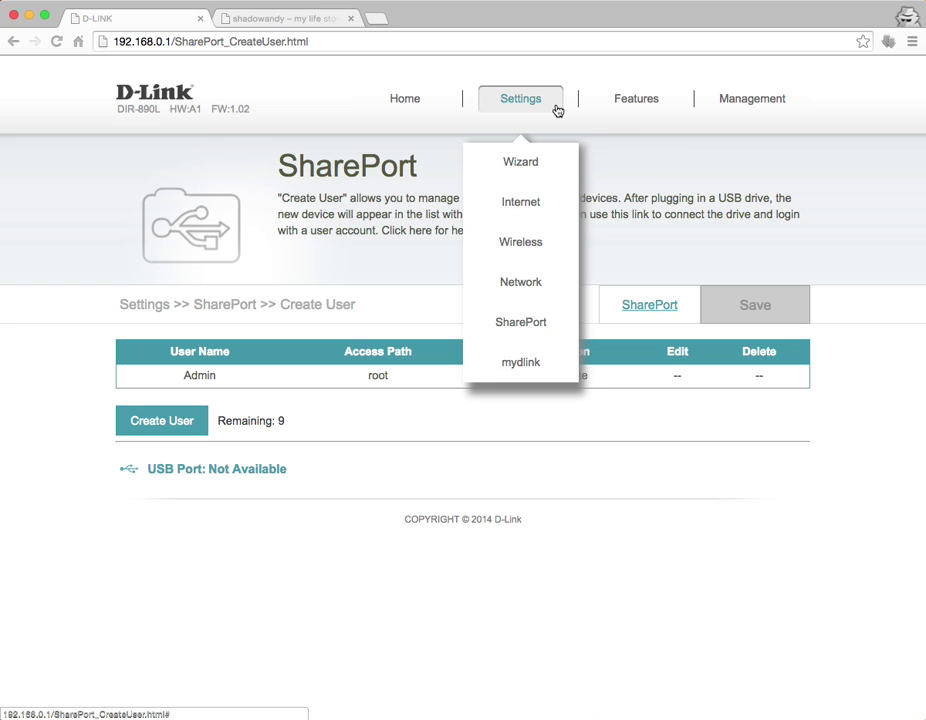
{"action": "left_click", "coordinate": [562, 362]}
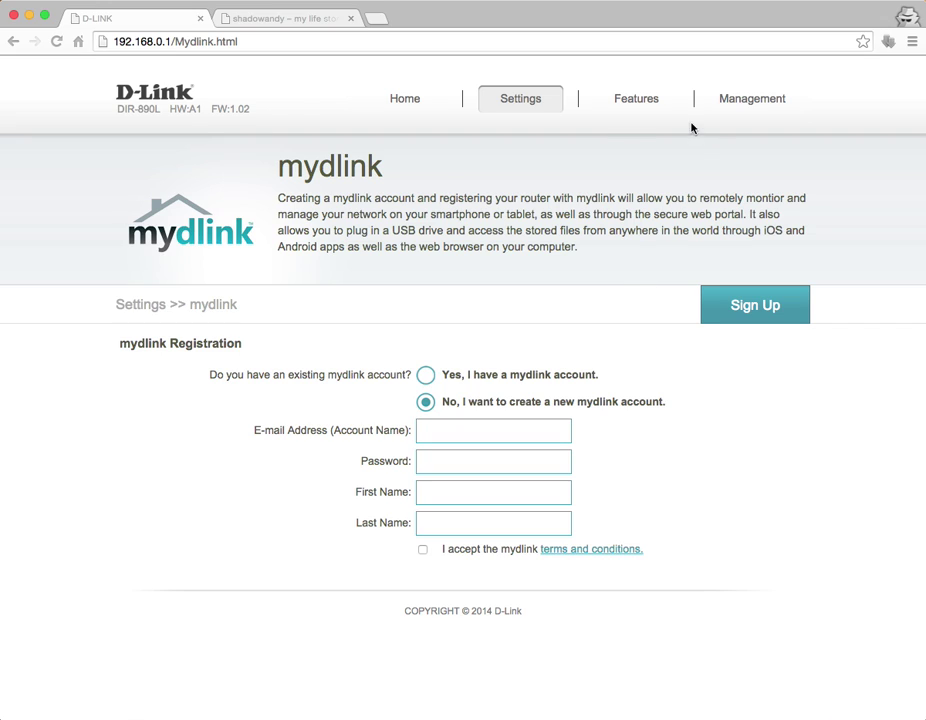
In the QoS Engine, assign the connected Apple client to the Highest priority slot
{"action": "mouse_move", "coordinate": [682, 96]}
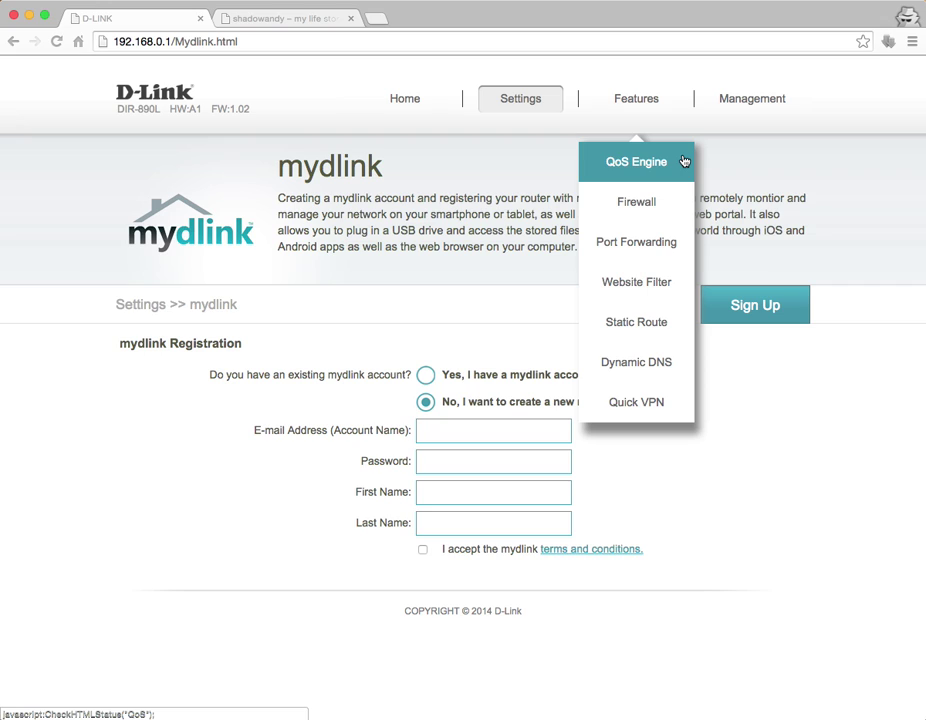
{"action": "left_click", "coordinate": [684, 161]}
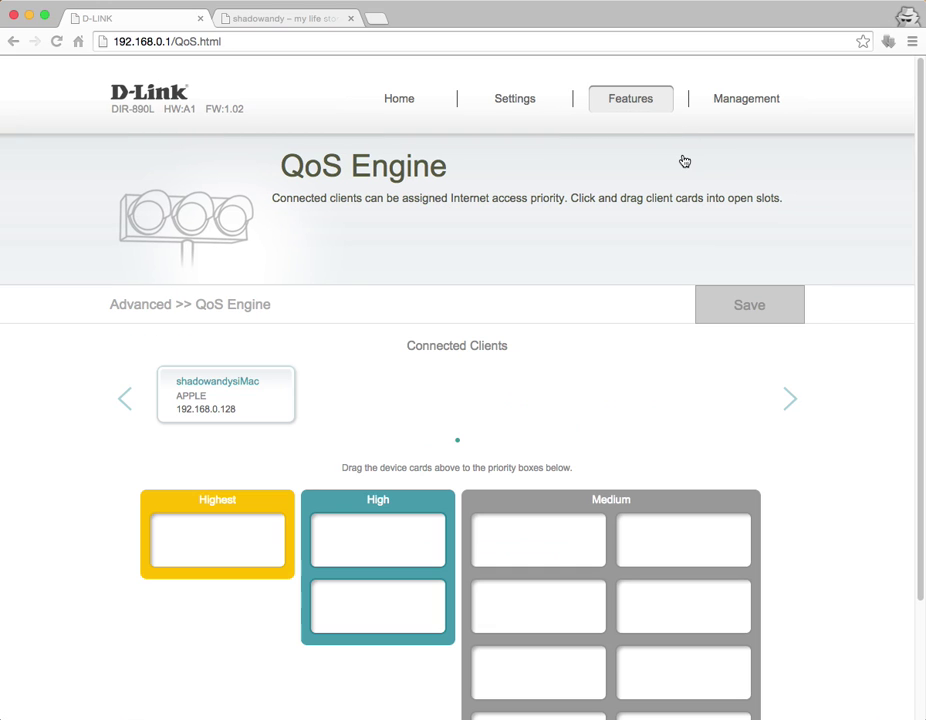
{"action": "scroll", "coordinate": [684, 161], "scroll_direction": "down", "scroll_amount": 3}
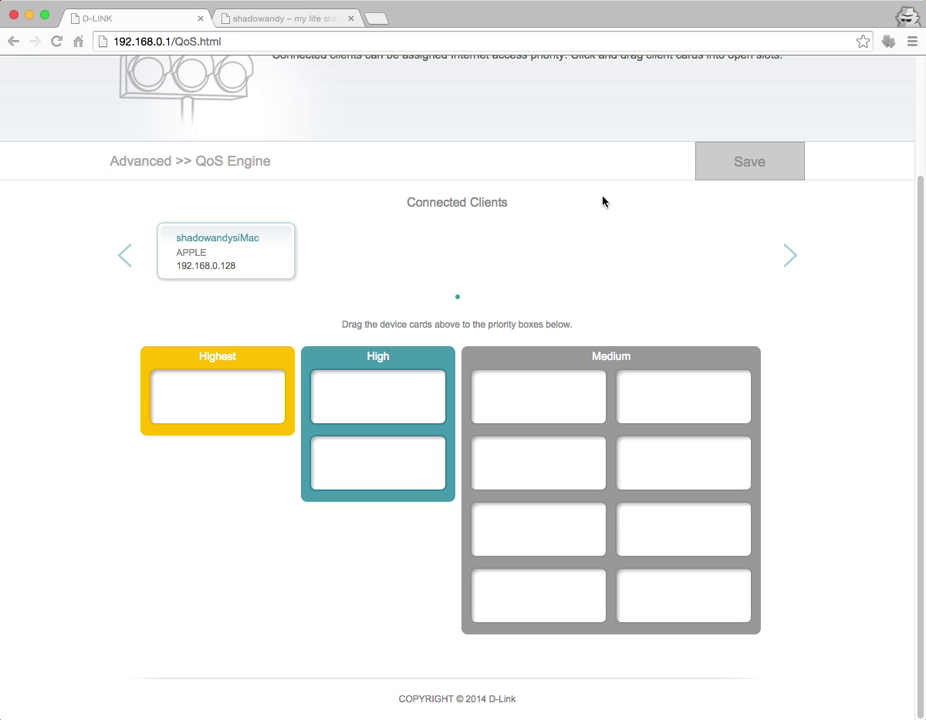
{"action": "left_click_drag", "start_coordinate": [279, 250], "coordinate": [257, 393]}
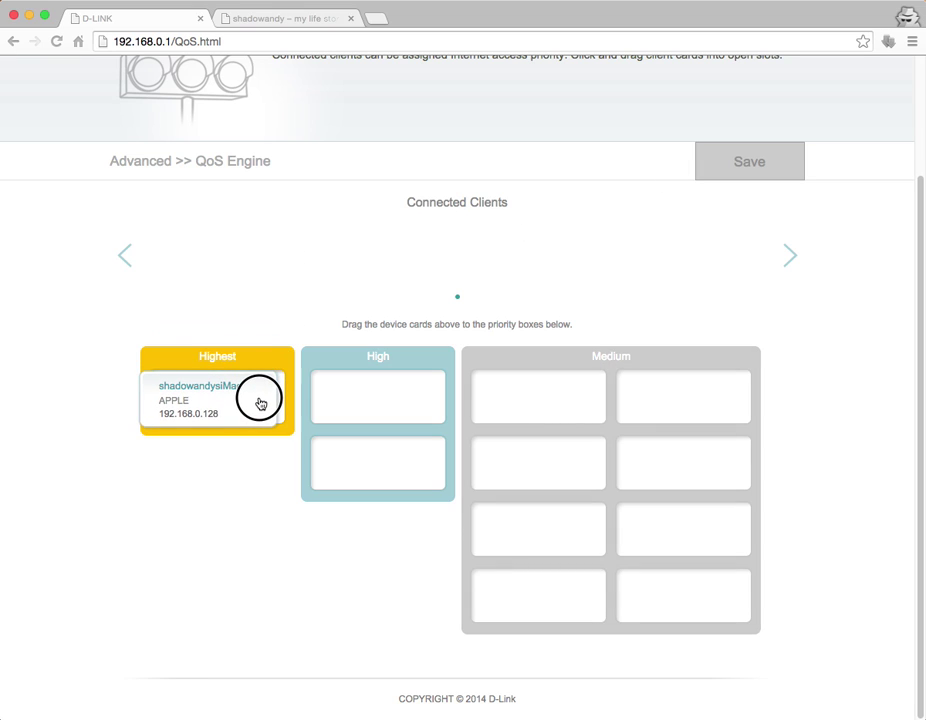
{"action": "left_click", "coordinate": [341, 411]}
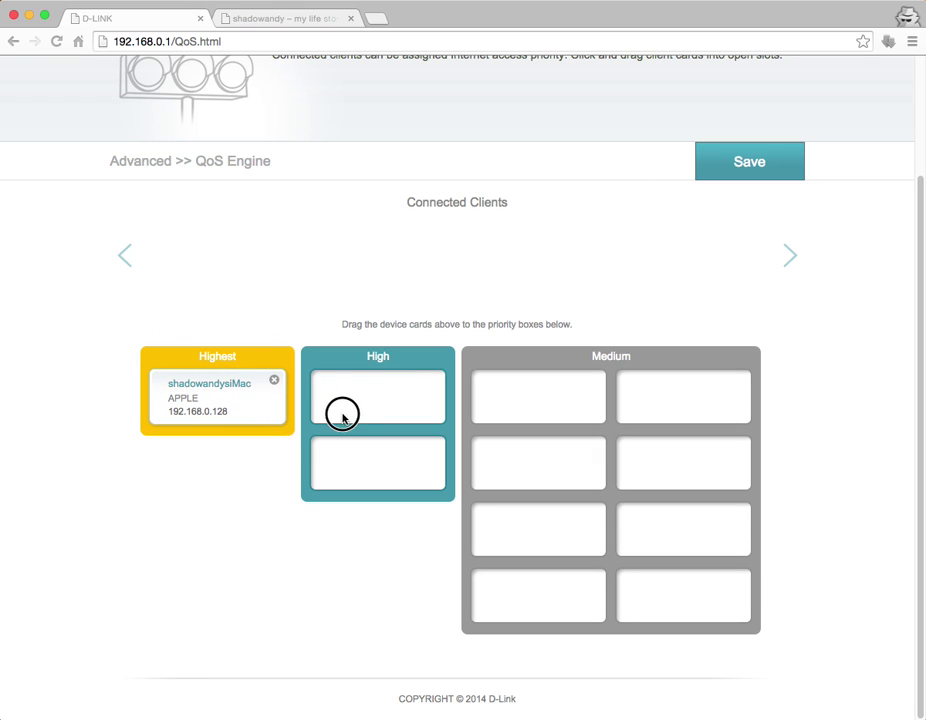
Remove the Apple client from the Highest priority slot in the QoS Engine
{"action": "left_click", "coordinate": [275, 383]}
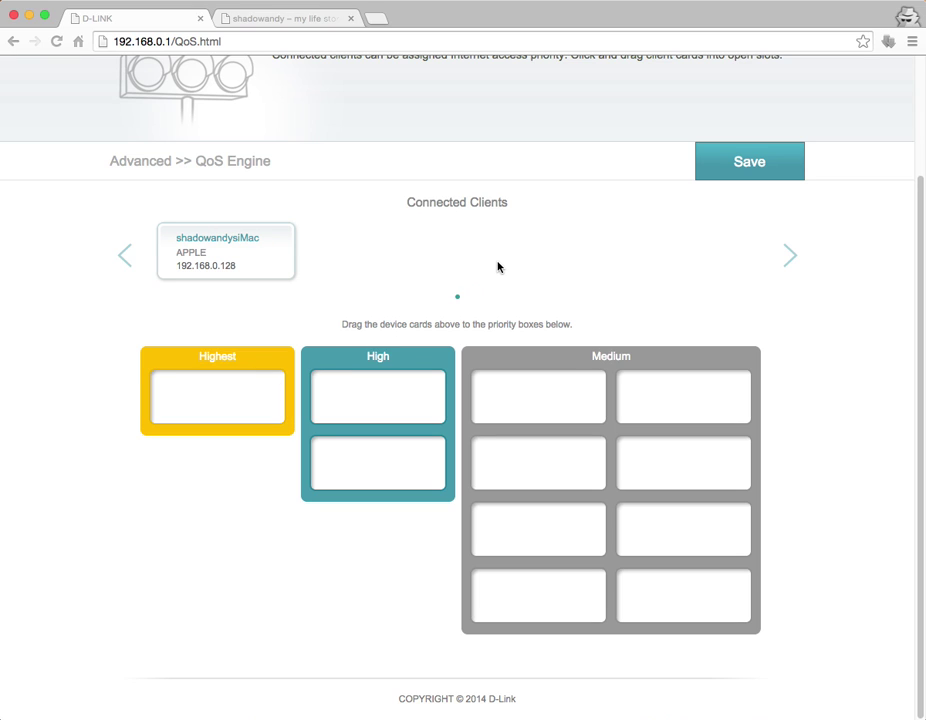
Go to the Firewall settings and inspect the new-rule form of the IPv4 rules, closing it without creating a rule
{"action": "scroll", "coordinate": [497, 266], "scroll_direction": "up", "scroll_amount": 3}
{"action": "mouse_move", "coordinate": [645, 97]}
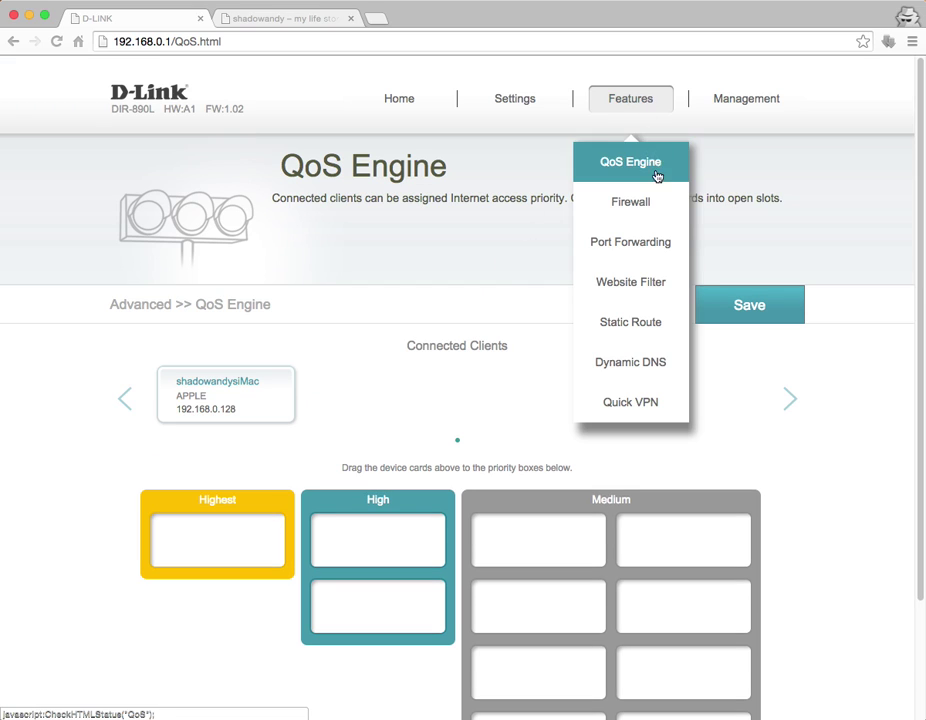
{"action": "left_click", "coordinate": [669, 216]}
{"action": "left_click", "coordinate": [895, 160]}
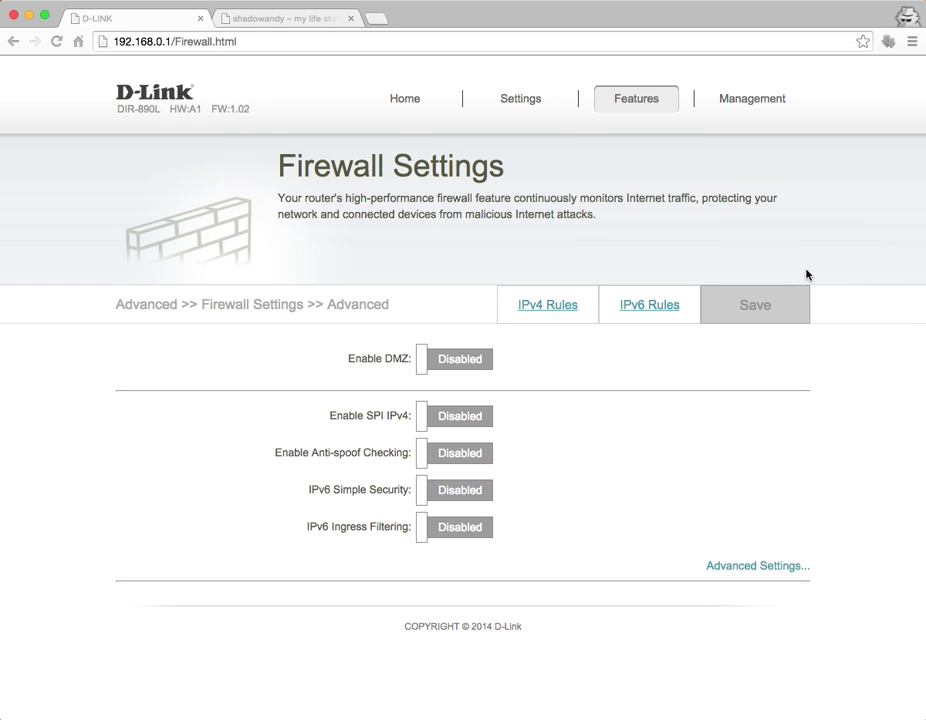
{"action": "left_click", "coordinate": [572, 307]}
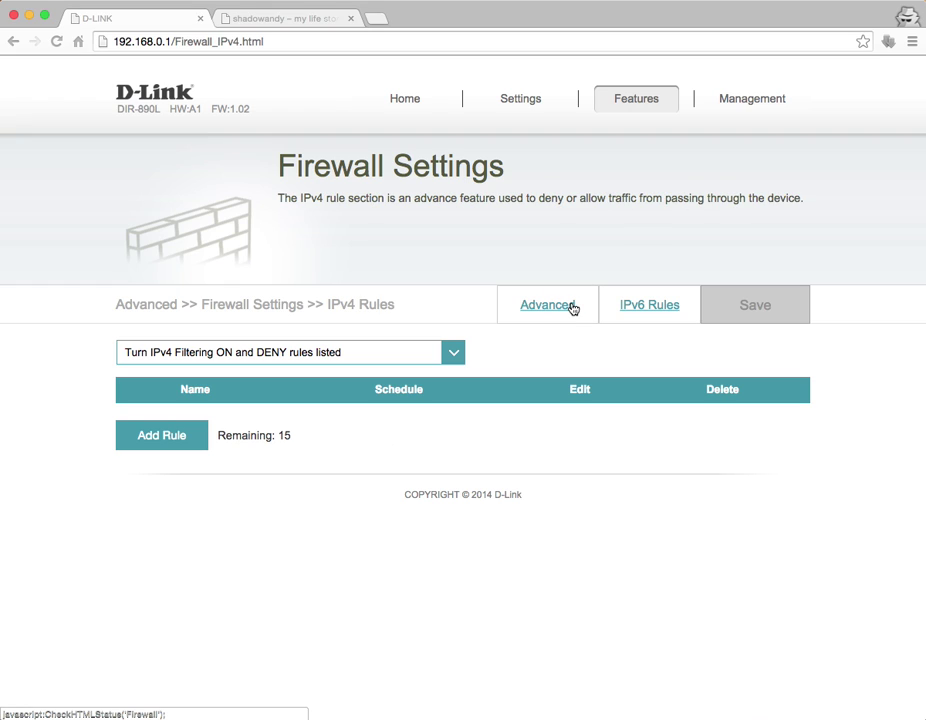
{"action": "left_click", "coordinate": [160, 440]}
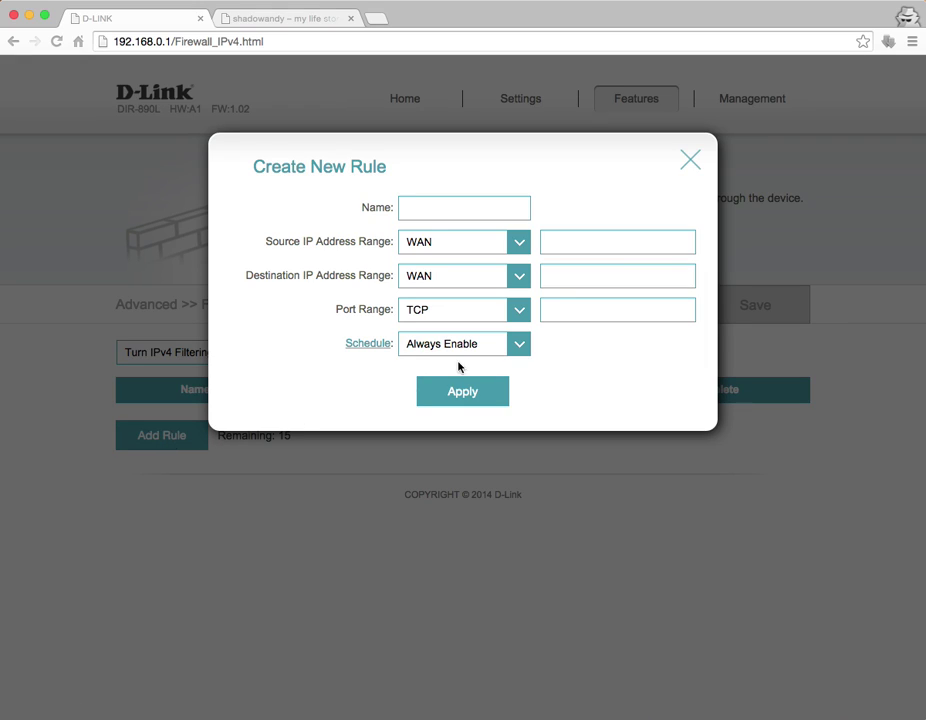
{"action": "left_click", "coordinate": [695, 164]}
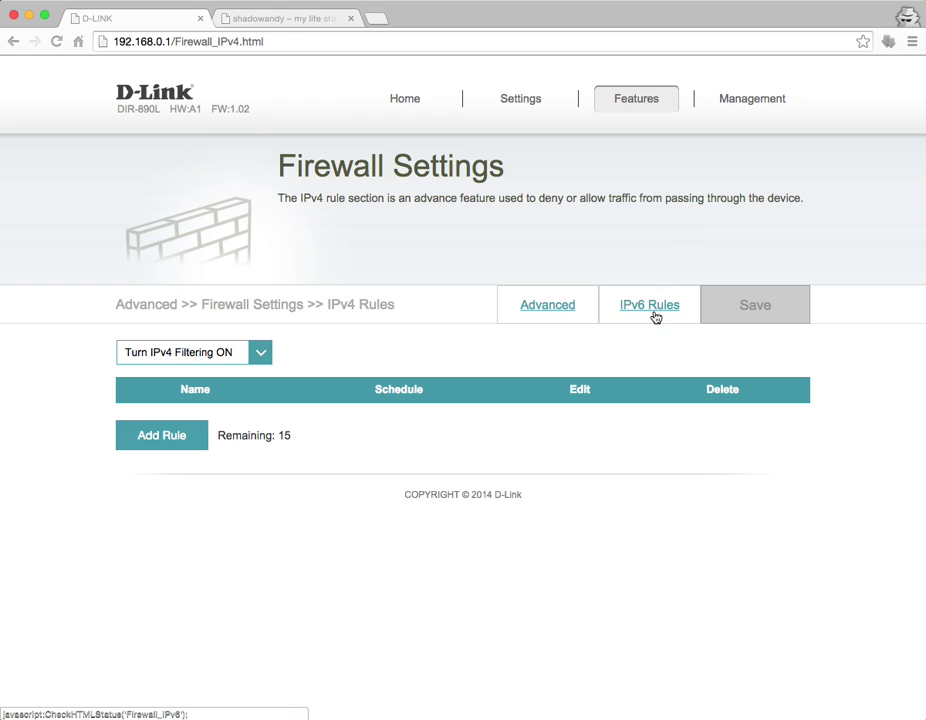
View the firewall's IPv6 rules and inspect the new-rule form, closing it without creating a rule
{"action": "left_click", "coordinate": [652, 312]}
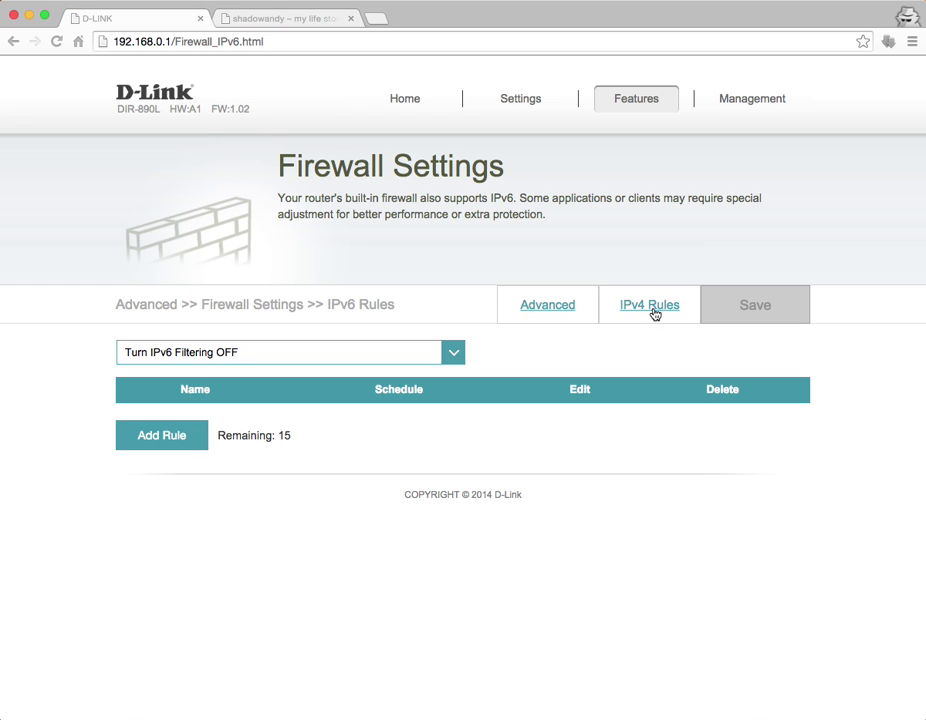
{"action": "left_click", "coordinate": [192, 440]}
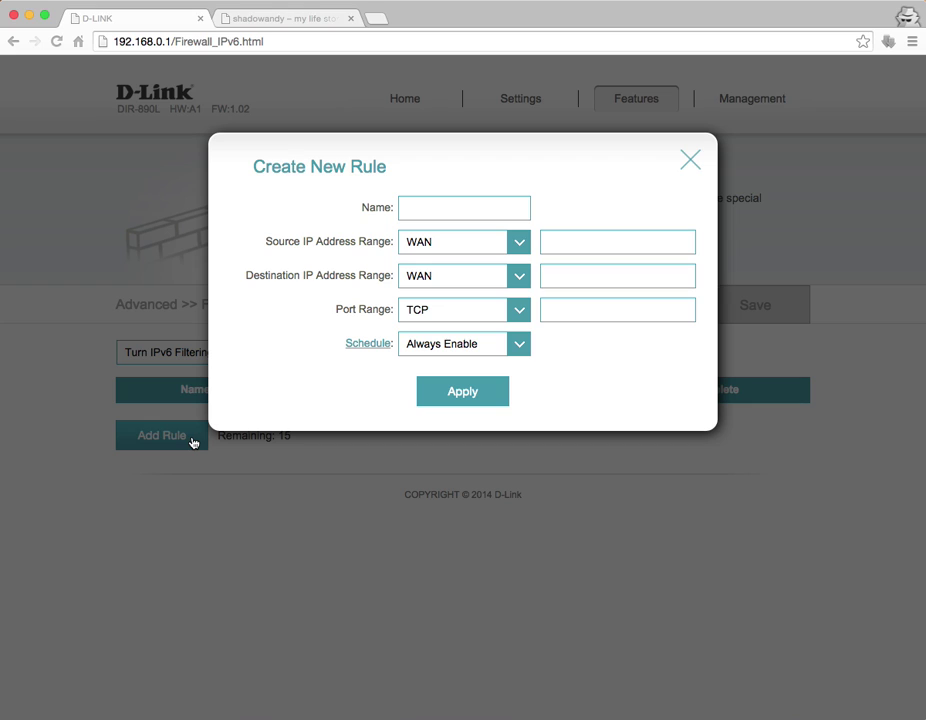
{"action": "left_click", "coordinate": [686, 157]}
Go to the Port Forwarding feature and inspect its new-rule form, closing it without creating a rule
{"action": "mouse_move", "coordinate": [674, 107]}
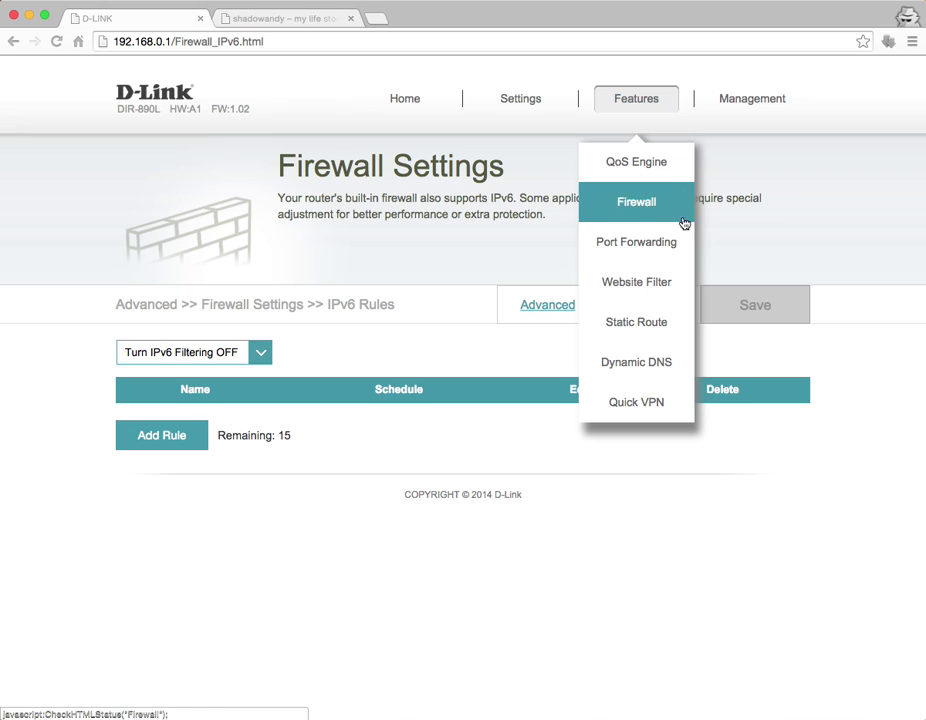
{"action": "left_click", "coordinate": [686, 250]}
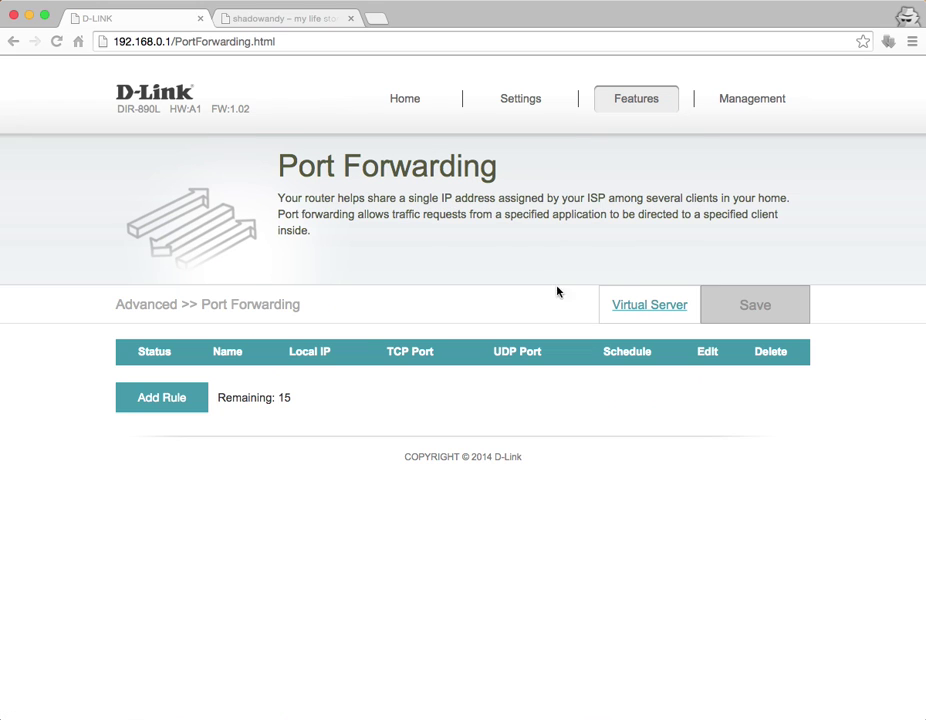
{"action": "left_click", "coordinate": [199, 400]}
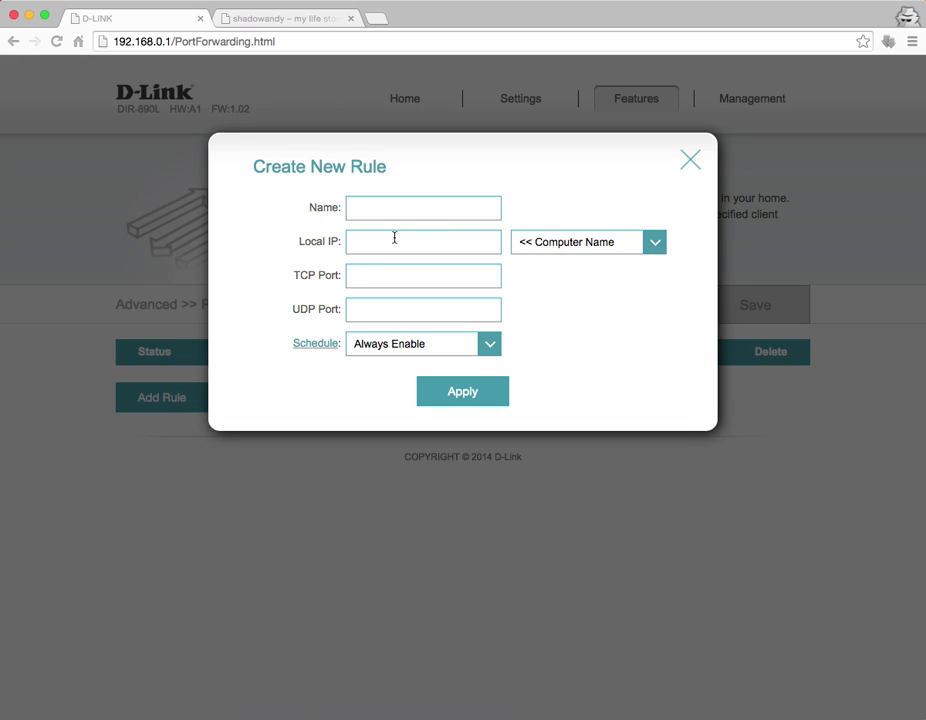
{"action": "left_click", "coordinate": [689, 164]}
Switch to the Virtual Server page and inspect its new-rule form, closing it without creating a rule
{"action": "left_click", "coordinate": [666, 304]}
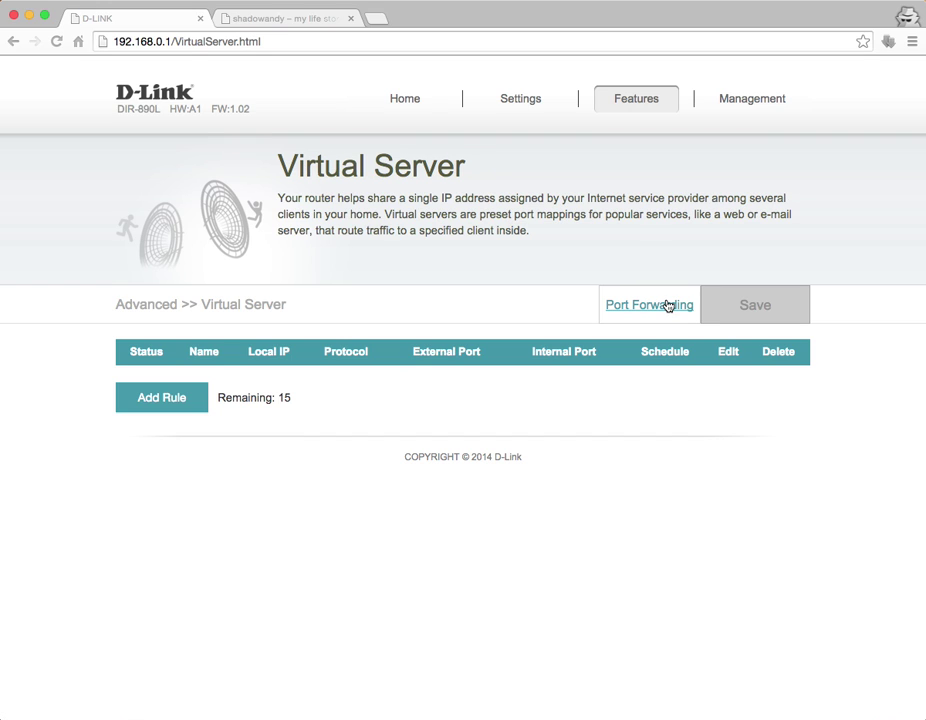
{"action": "left_click", "coordinate": [198, 408]}
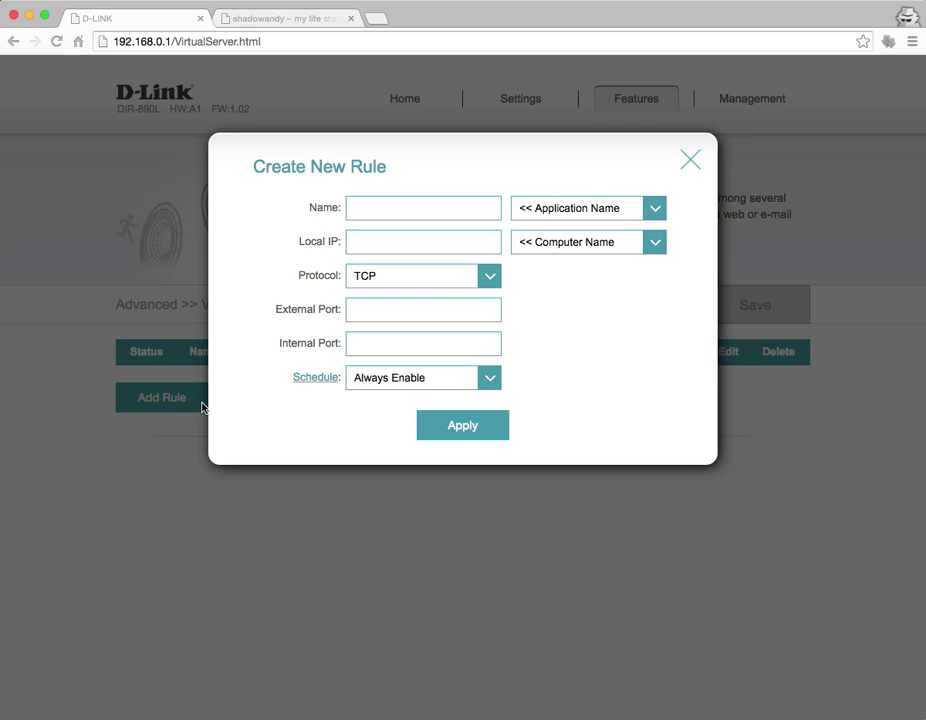
{"action": "right_click", "coordinate": [687, 163]}
{"action": "left_click", "coordinate": [686, 162]}
Go to the Website Filter feature, add an empty website rule and delete it again
{"action": "mouse_move", "coordinate": [675, 101]}
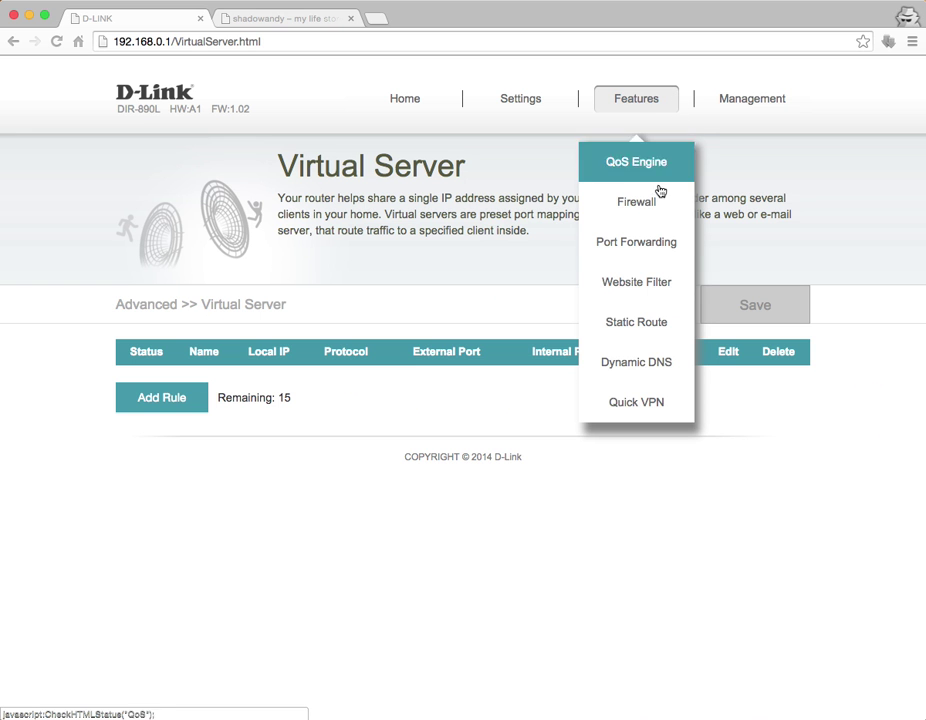
{"action": "left_click", "coordinate": [684, 292]}
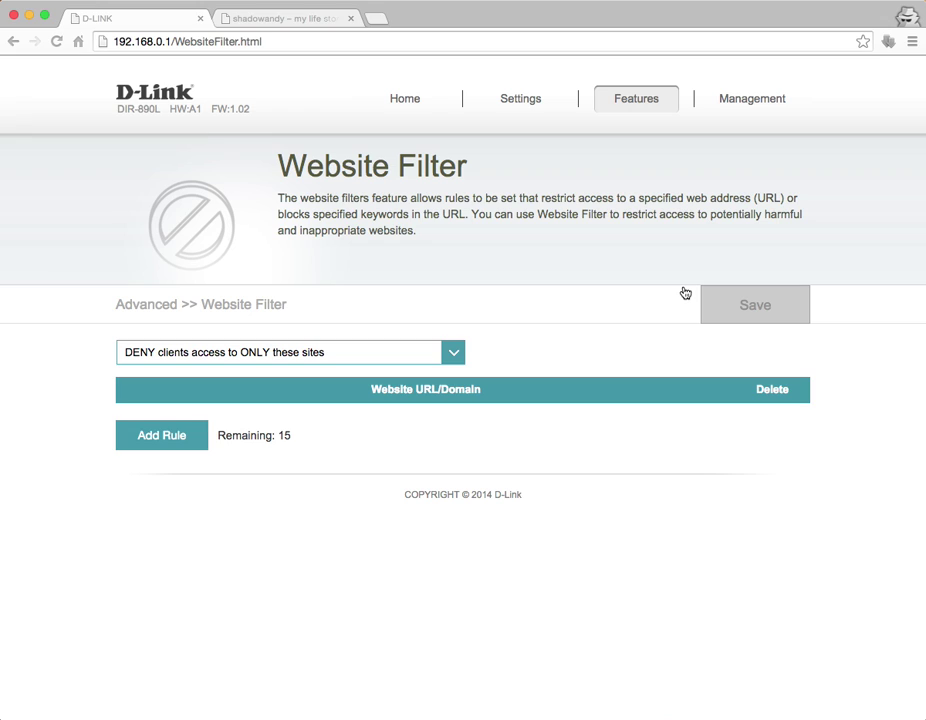
{"action": "left_click", "coordinate": [188, 449]}
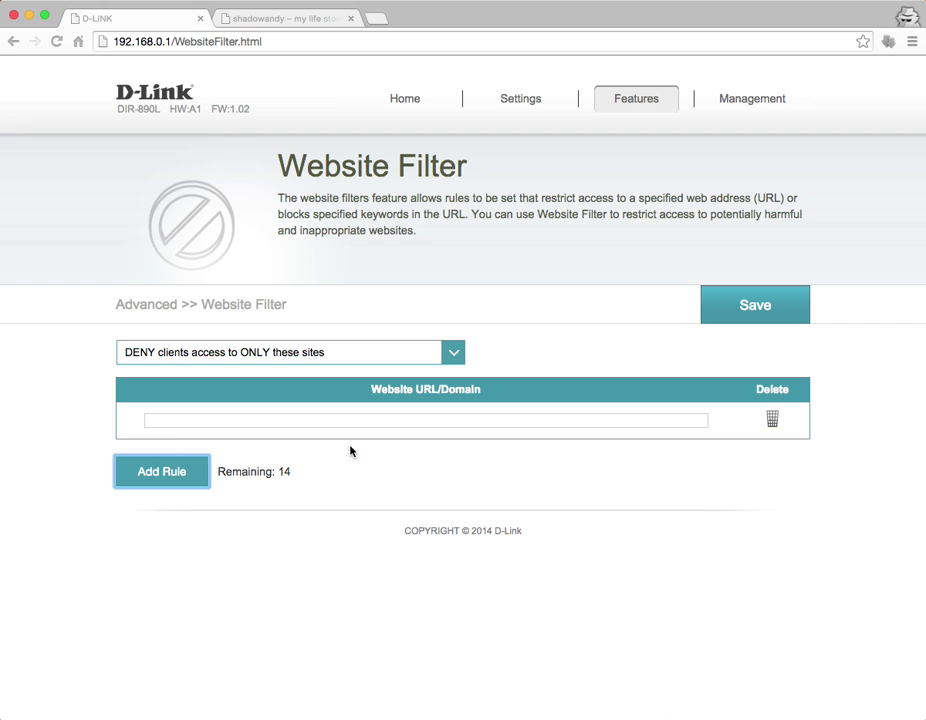
{"action": "left_click", "coordinate": [773, 421]}
Go to the Static Route feature, abandoning the unsaved filter data, and inspect the IPv4 new-route form, closing it without creating a route
{"action": "mouse_move", "coordinate": [676, 110]}
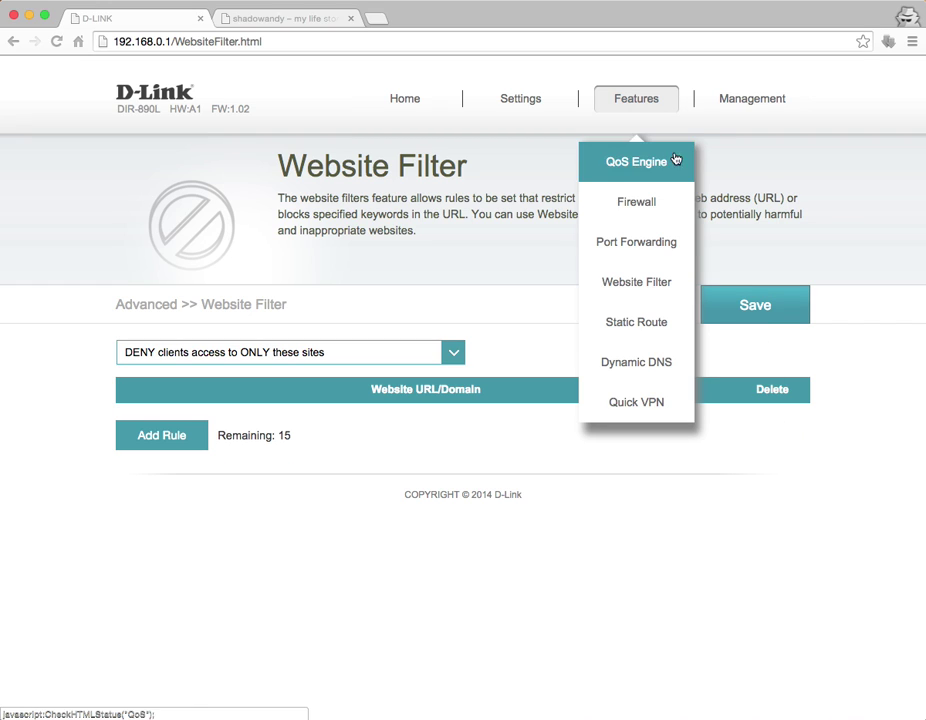
{"action": "left_click", "coordinate": [630, 322]}
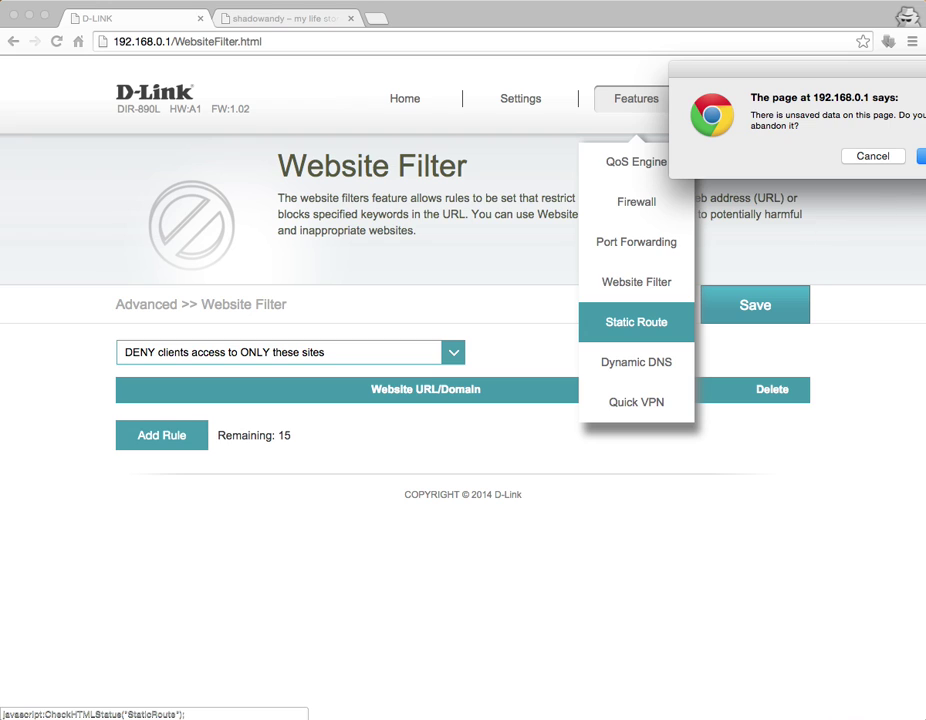
{"action": "key", "text": "Return"}
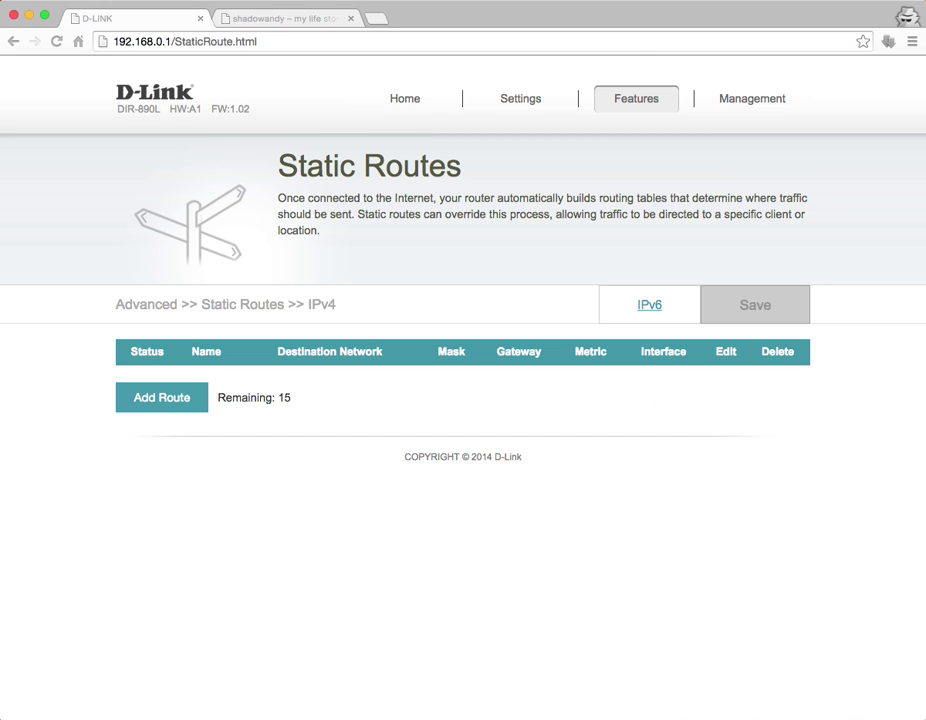
{"action": "left_click", "coordinate": [199, 400]}
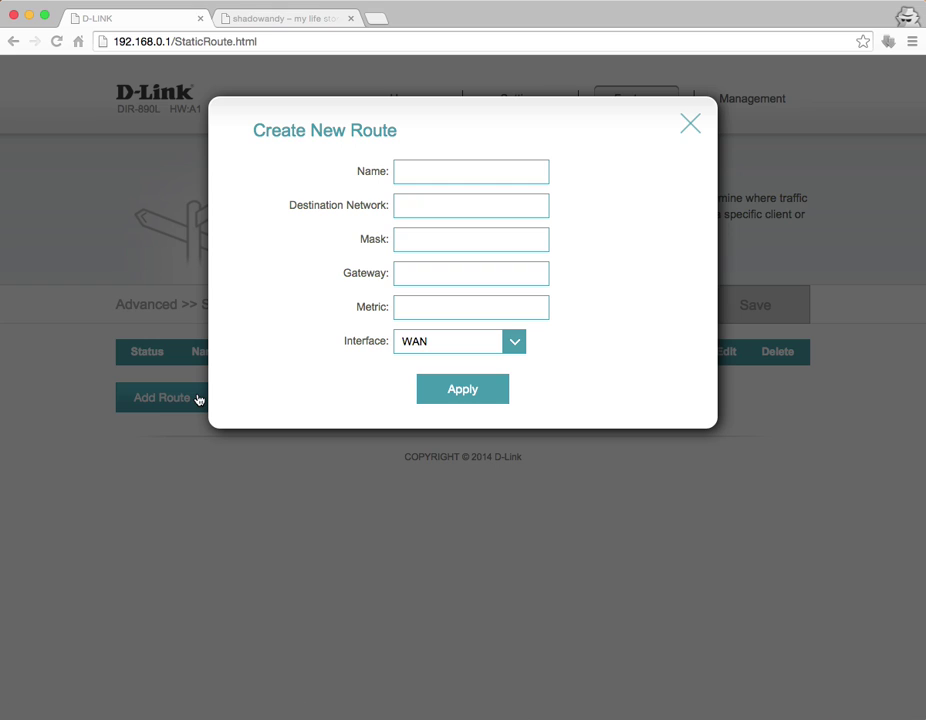
{"action": "left_click", "coordinate": [690, 124]}
View the IPv6 static routes and inspect the new-route form, closing it without creating a route
{"action": "left_click", "coordinate": [650, 312]}
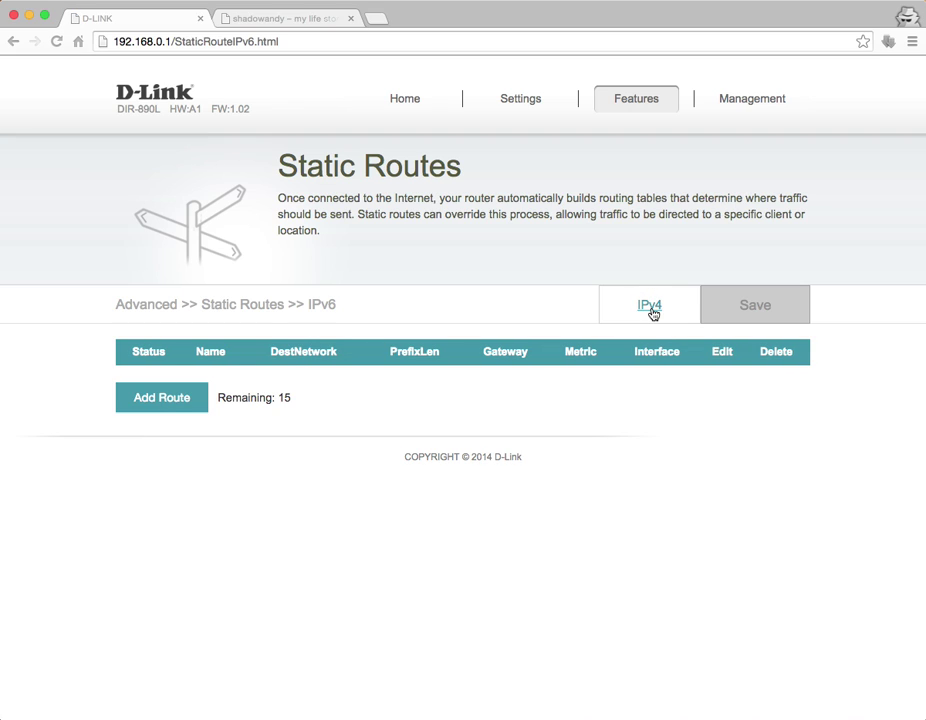
{"action": "left_click", "coordinate": [198, 410]}
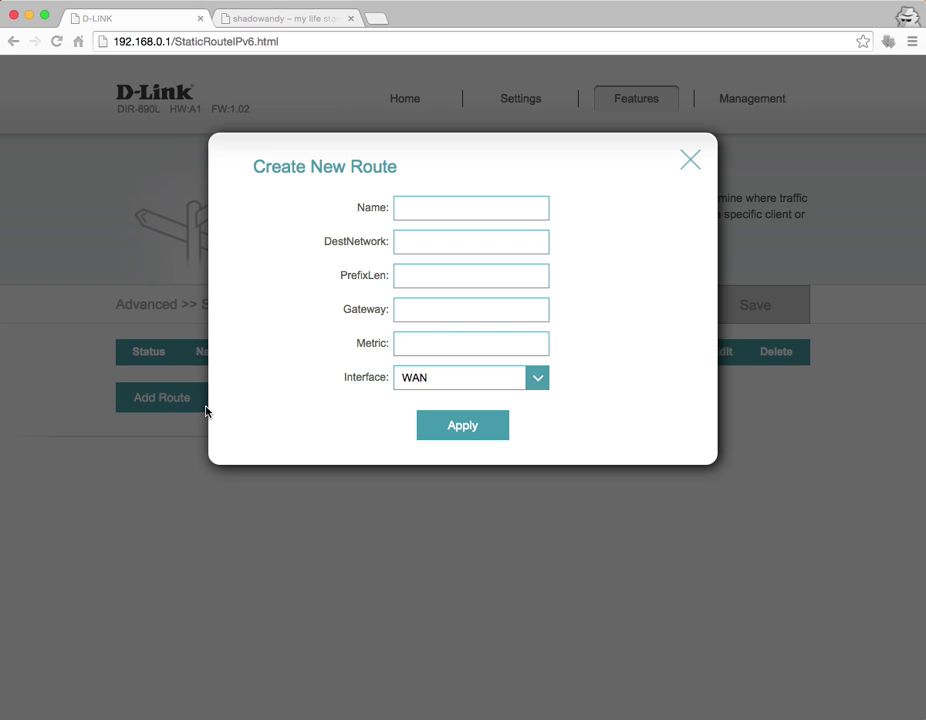
{"action": "left_click", "coordinate": [690, 160]}
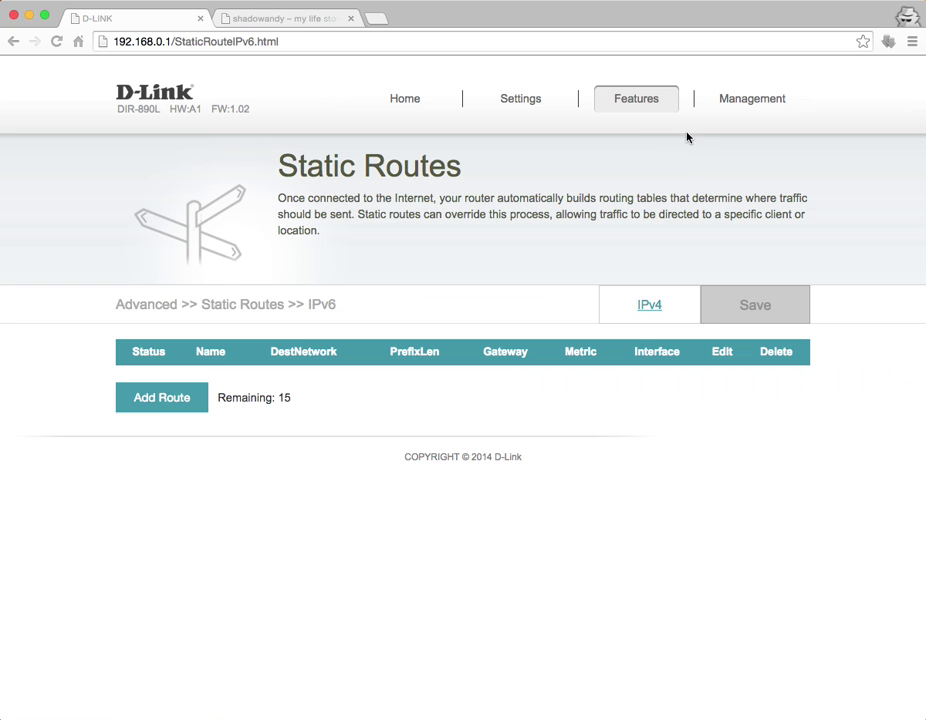
Go to the Dynamic DNS feature, enable Dynamic DNS and set the server address choice to Manual
{"action": "mouse_move", "coordinate": [674, 112]}
{"action": "left_click", "coordinate": [687, 359]}
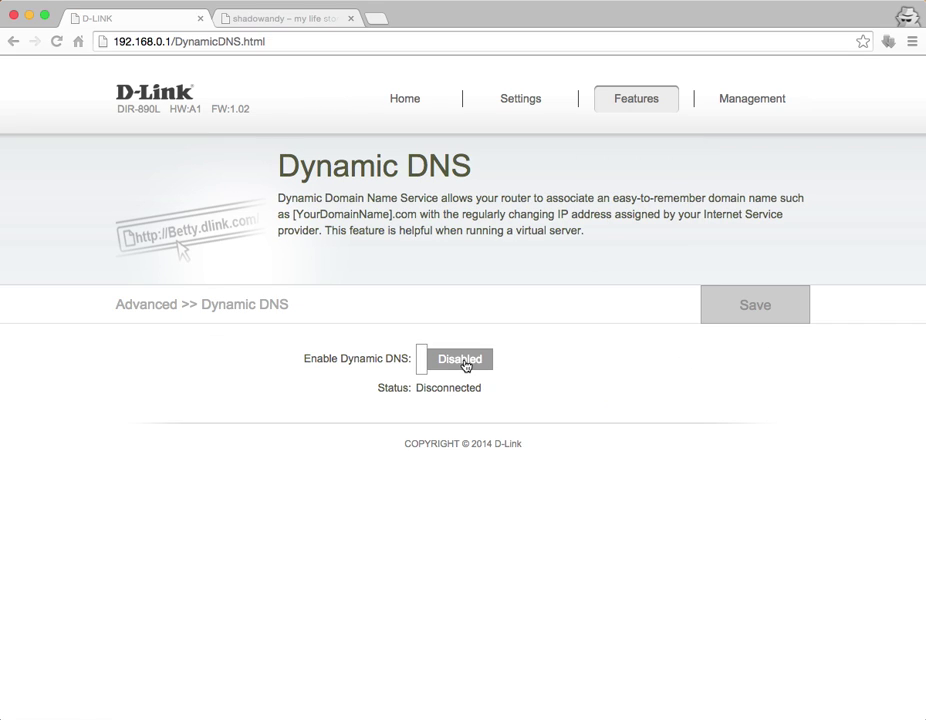
{"action": "left_click", "coordinate": [464, 364]}
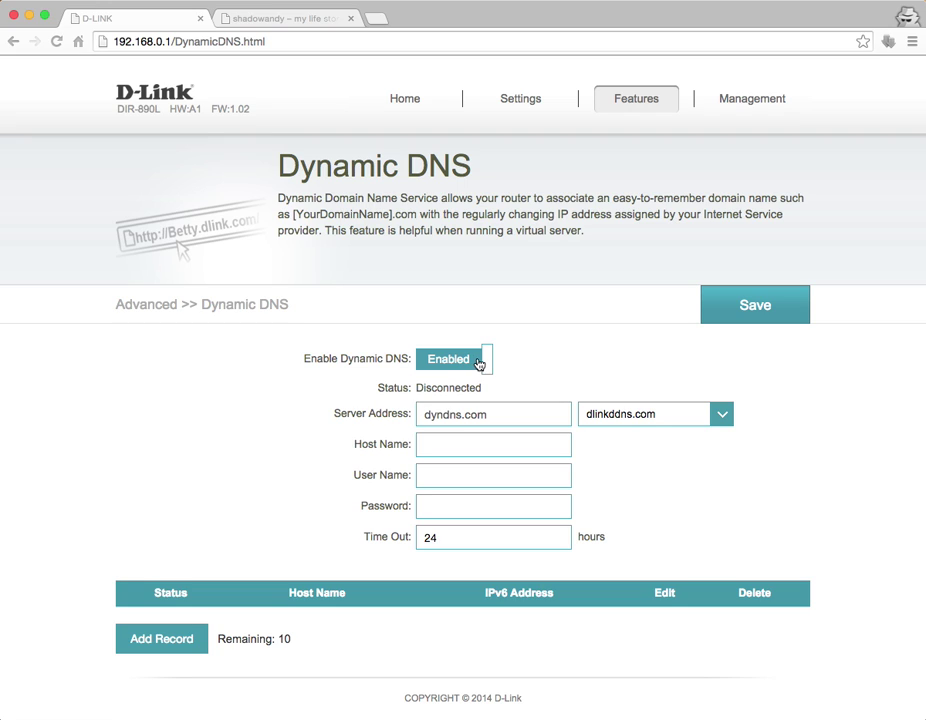
{"action": "left_click", "coordinate": [720, 415]}
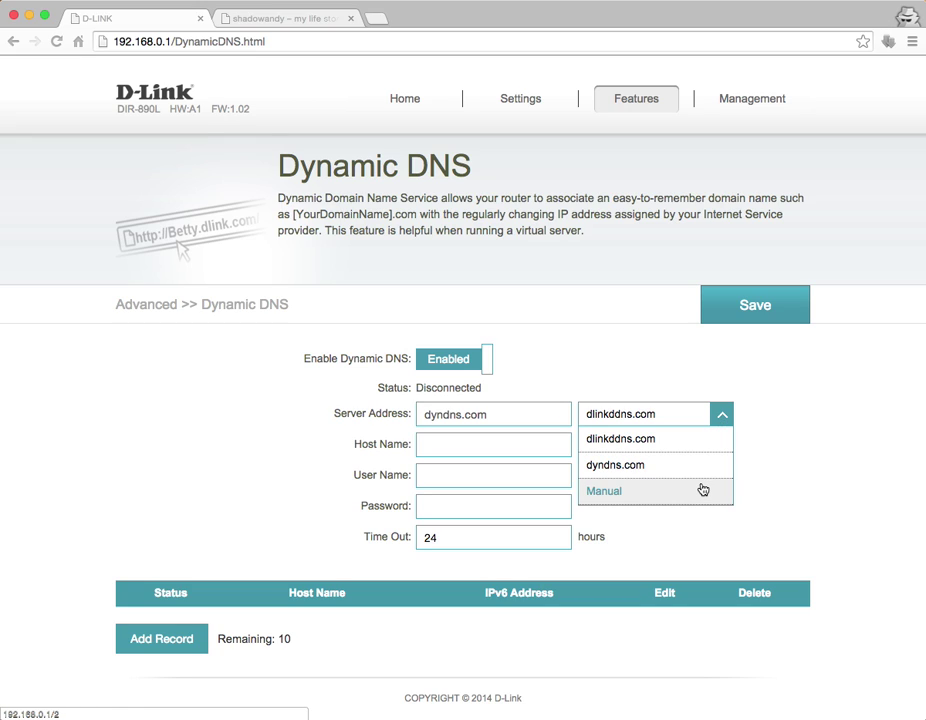
{"action": "left_click", "coordinate": [647, 490]}
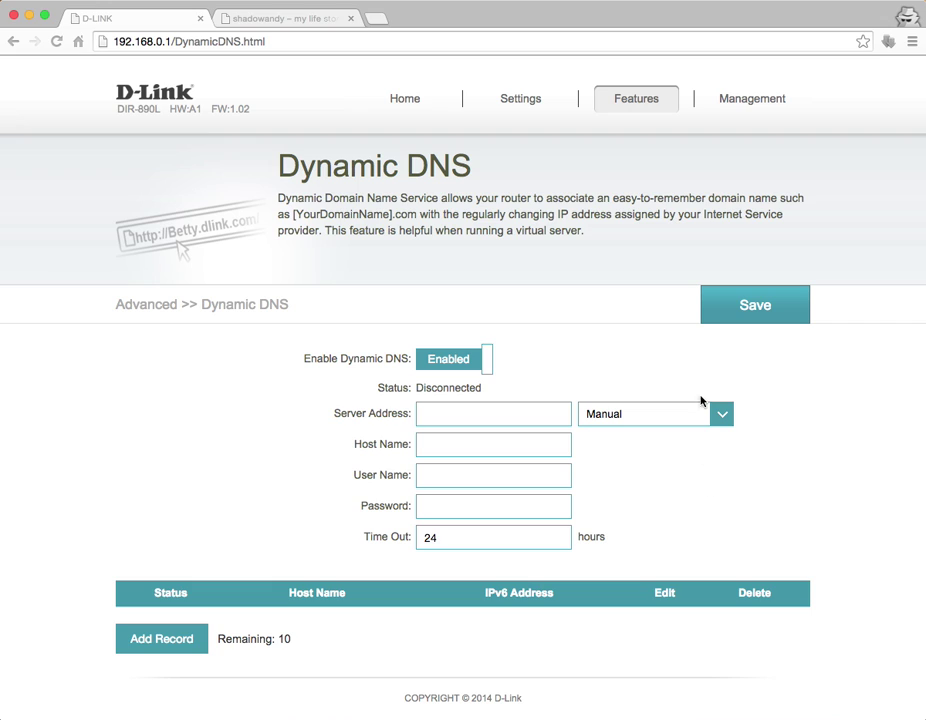
Go to the Quick VPN feature, abandoning the unsaved Dynamic DNS data, and expand the advanced VPN settings
{"action": "mouse_move", "coordinate": [665, 100]}
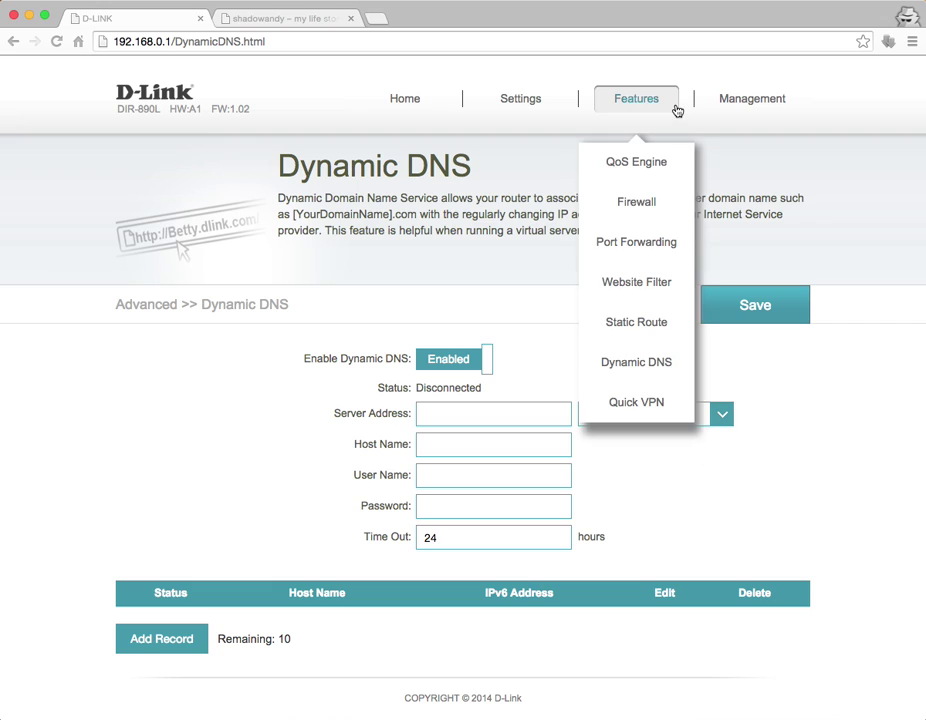
{"action": "left_click", "coordinate": [686, 401]}
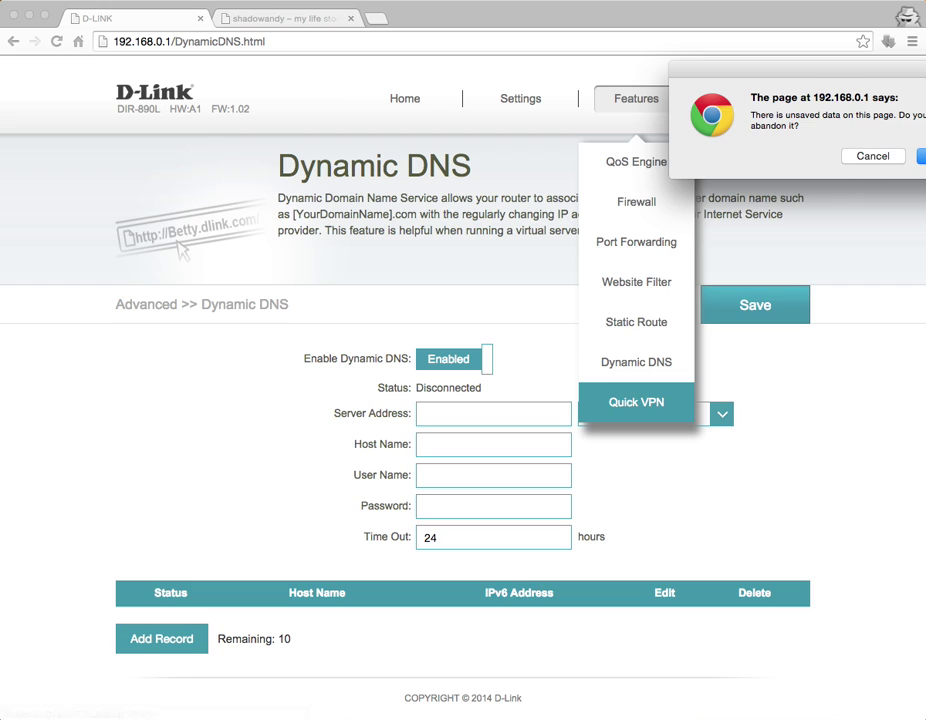
{"action": "key", "text": "Return"}
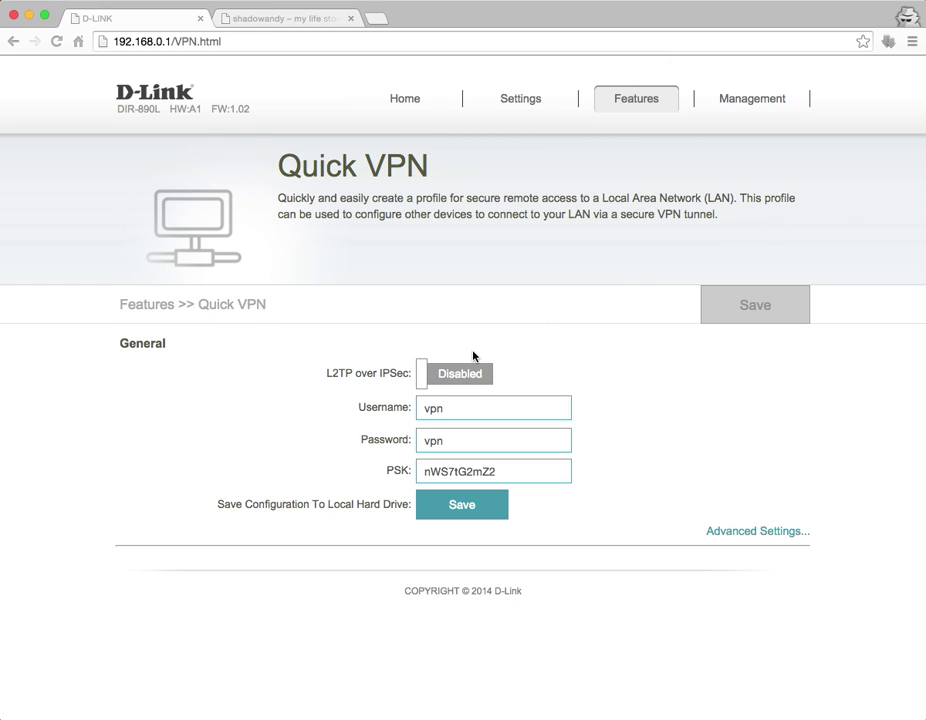
{"action": "left_click", "coordinate": [720, 530]}
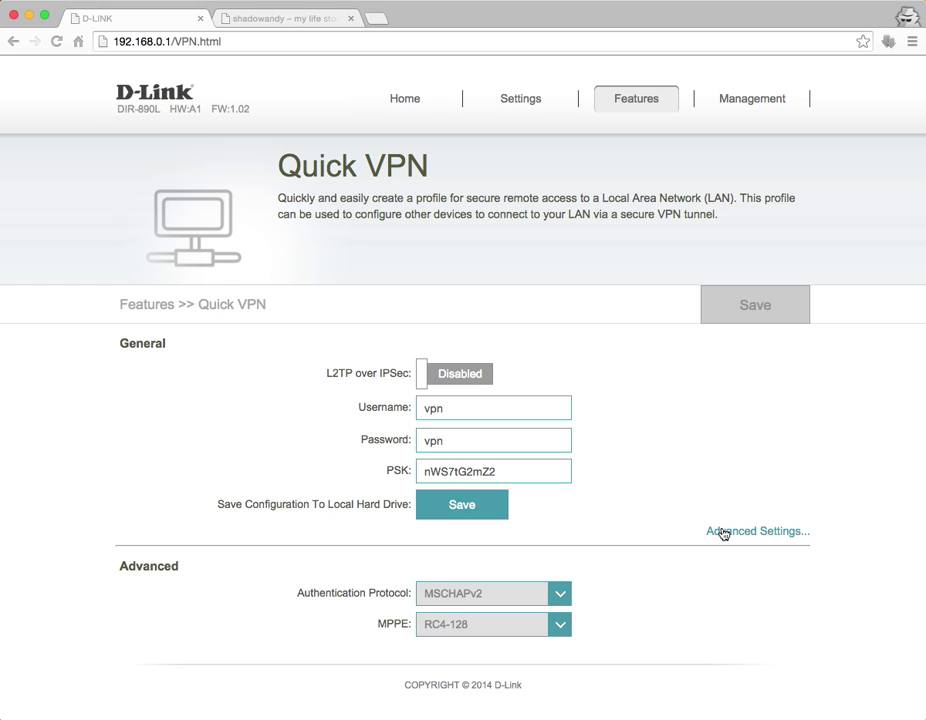
Enable L2TP over IPSec, inspect the Authentication Protocol and MPPE choices without selecting any, and disable L2TP over IPSec again
{"action": "left_click", "coordinate": [456, 374]}
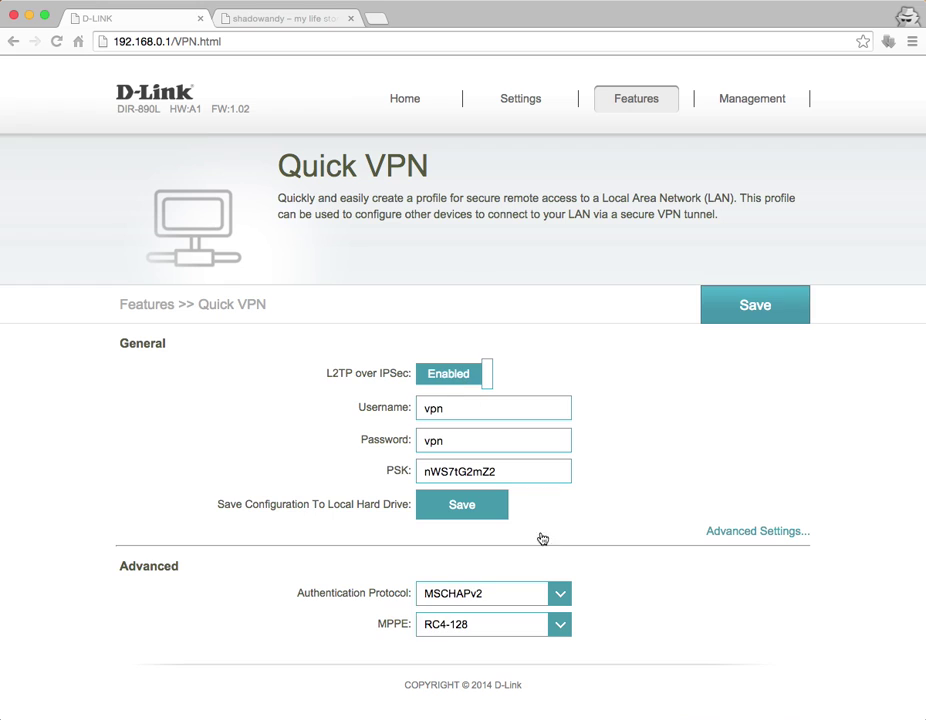
{"action": "left_click", "coordinate": [564, 595]}
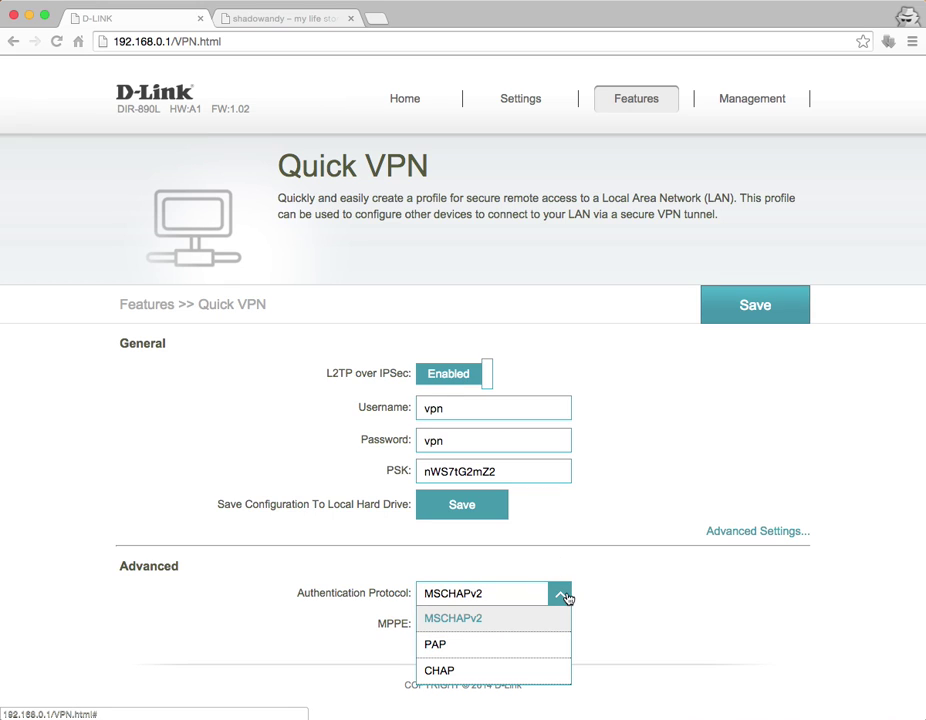
{"action": "left_click", "coordinate": [598, 589]}
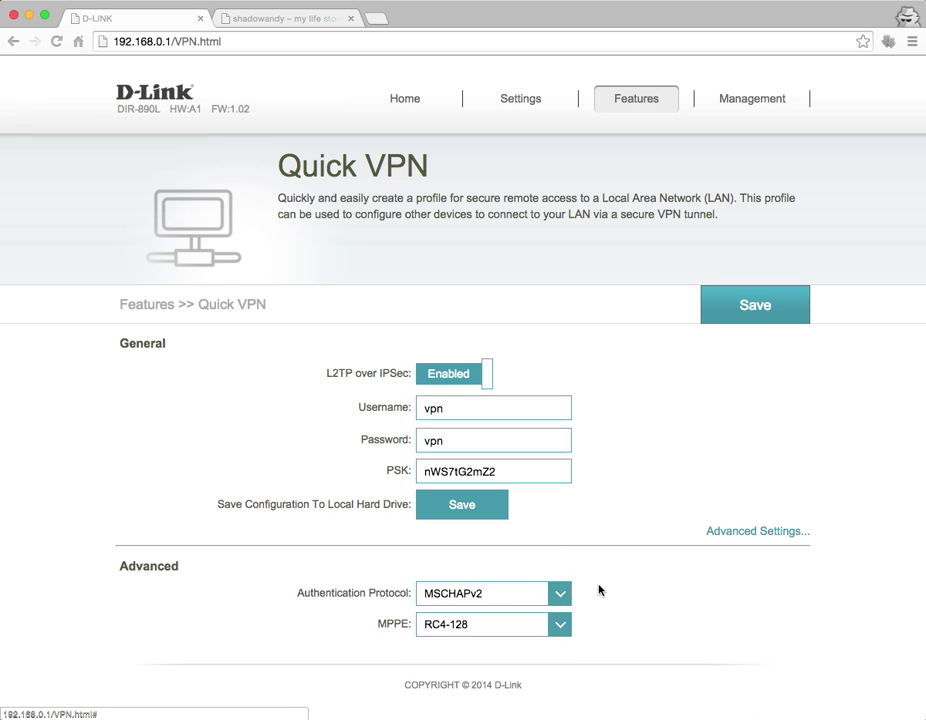
{"action": "left_click", "coordinate": [563, 624]}
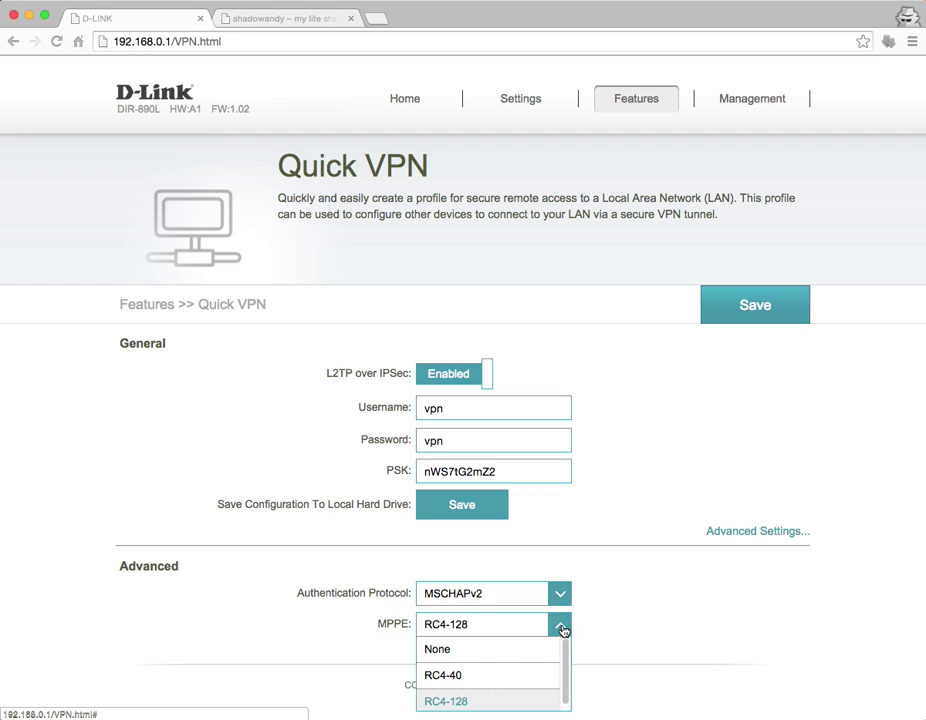
{"action": "scroll", "coordinate": [560, 655], "scroll_direction": "down", "scroll_amount": 1}
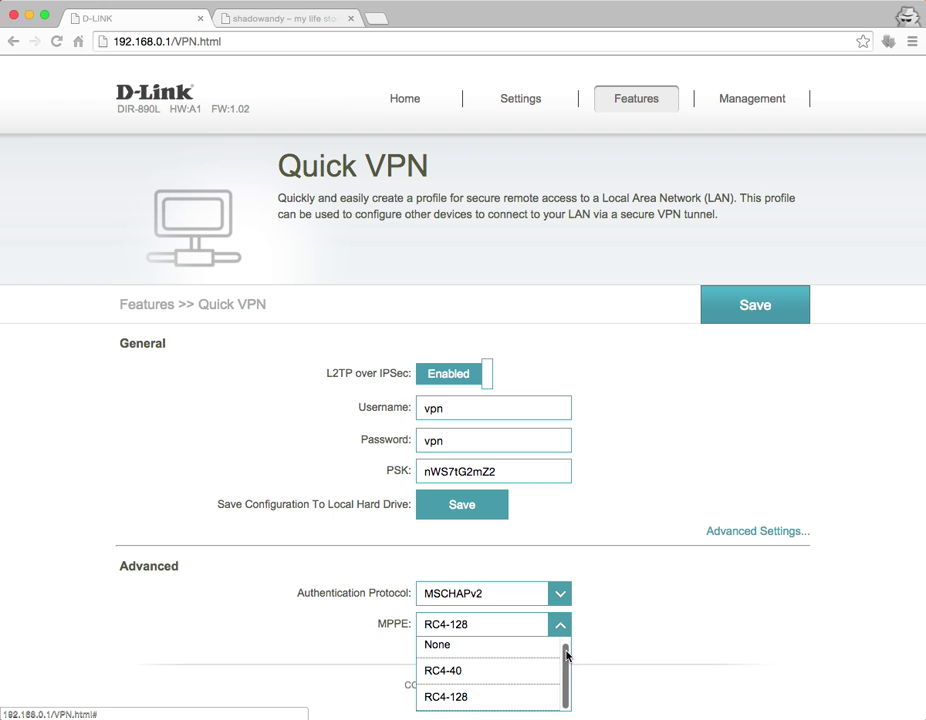
{"action": "left_click", "coordinate": [463, 382]}
{"action": "left_click", "coordinate": [465, 374]}
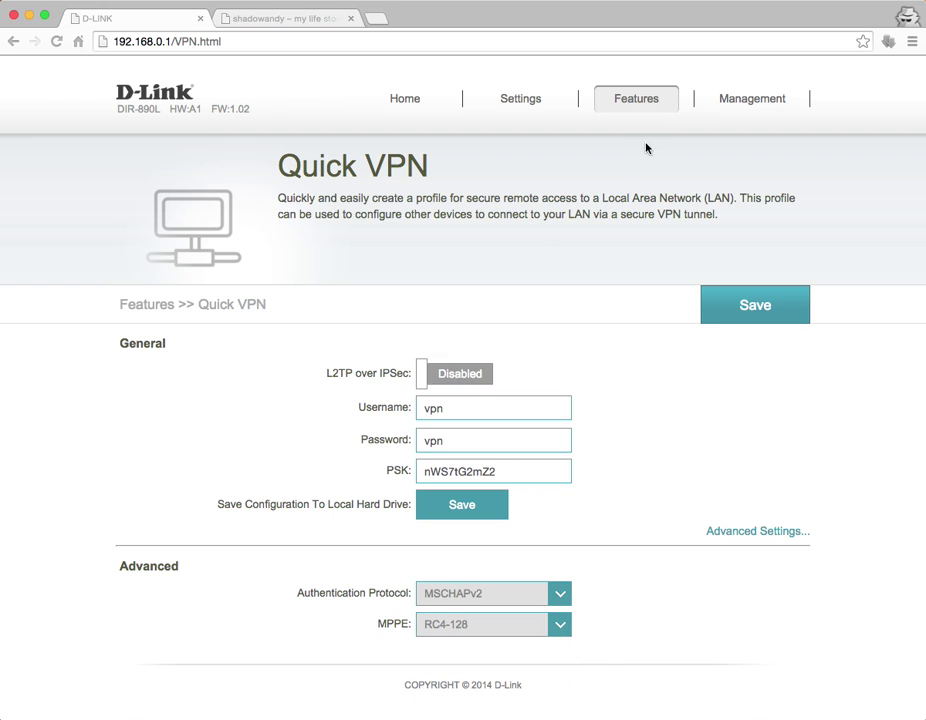
View the router's system time configuration in the management section and continue to its Schedule page
{"action": "mouse_move", "coordinate": [665, 109]}
{"action": "mouse_move", "coordinate": [744, 110]}
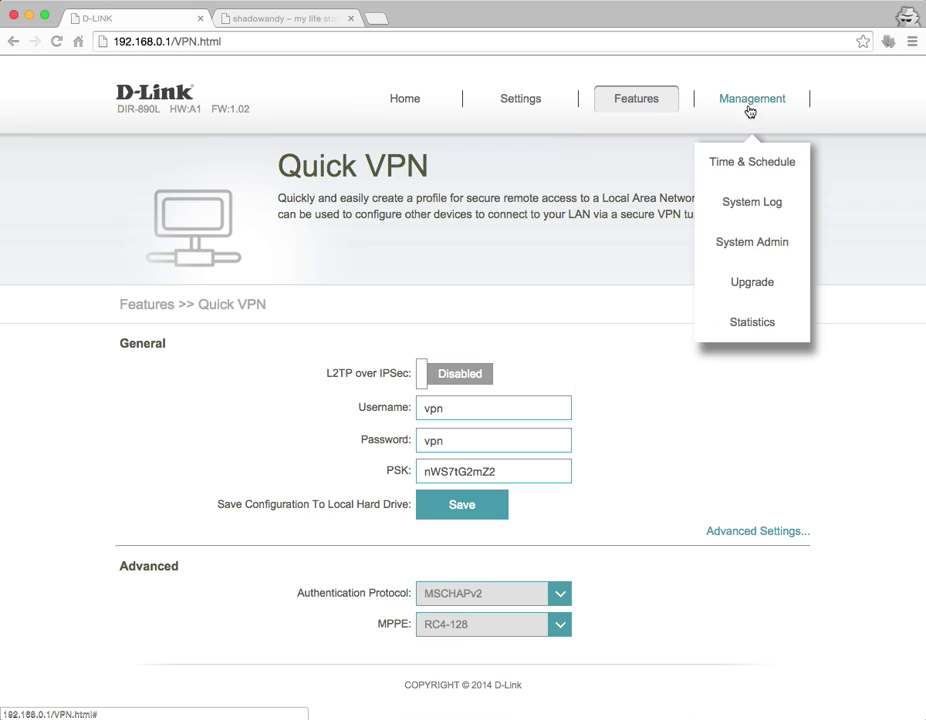
{"action": "left_click", "coordinate": [752, 170]}
{"action": "left_click", "coordinate": [920, 156]}
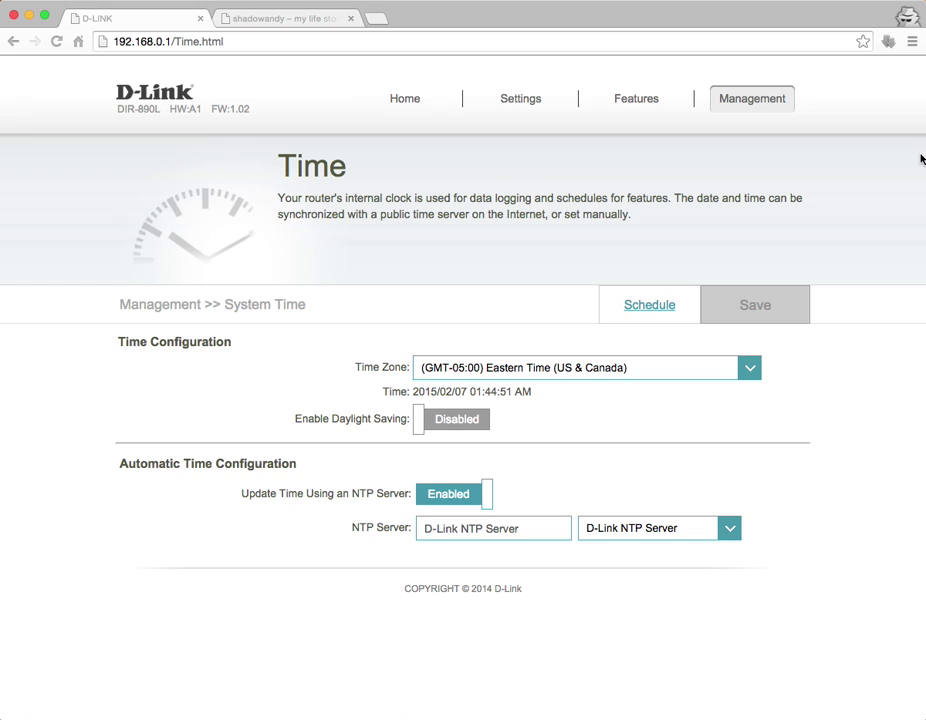
{"action": "left_click", "coordinate": [661, 310]}
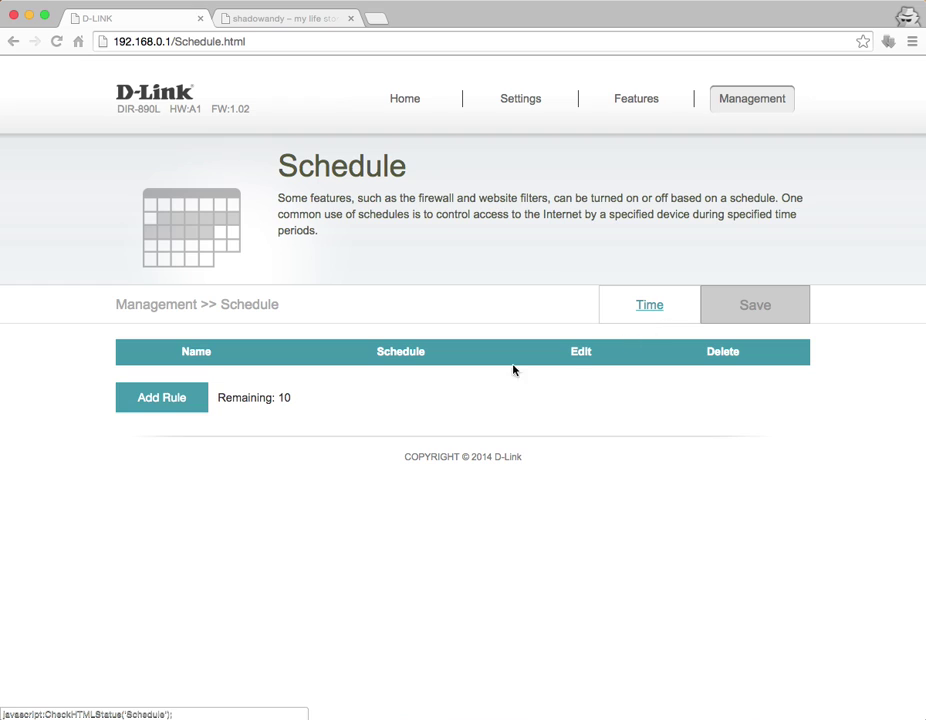
Try out a new schedule rule covering Monday 0:00 - 4:00 and Tuesday 0:00 - 7:00, closing the form without applying it
{"action": "left_click", "coordinate": [171, 406]}
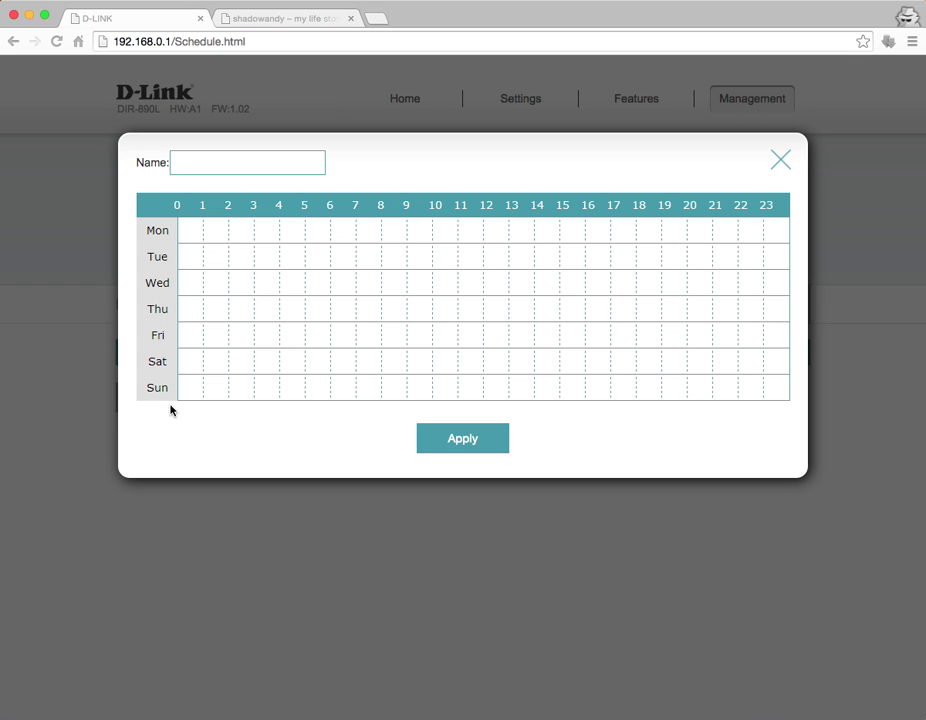
{"action": "left_click", "coordinate": [190, 229]}
{"action": "left_click_drag", "start_coordinate": [215, 232], "coordinate": [263, 234]}
{"action": "left_click_drag", "start_coordinate": [180, 258], "coordinate": [347, 258]}
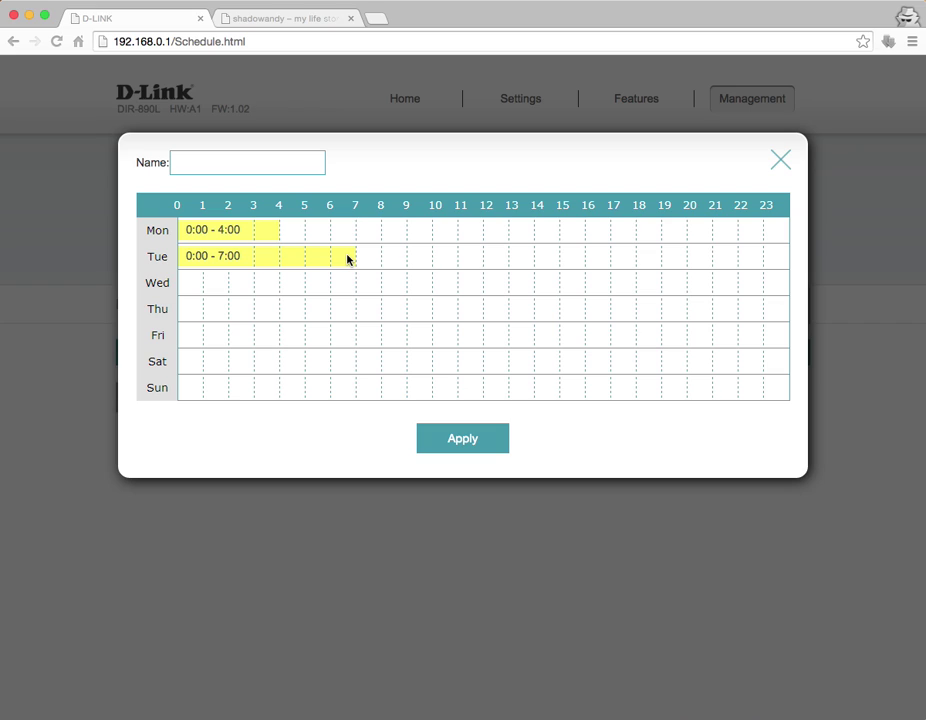
{"action": "left_click", "coordinate": [776, 160]}
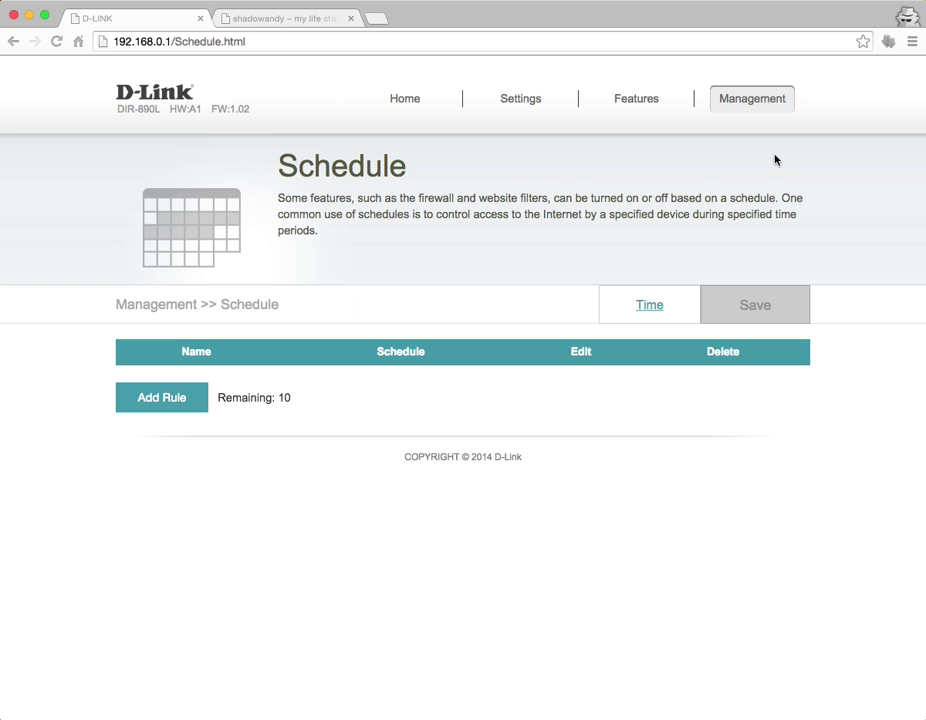
View the System Log management page, and go to the System Admin page with its advanced administration settings expanded
{"action": "mouse_move", "coordinate": [727, 103]}
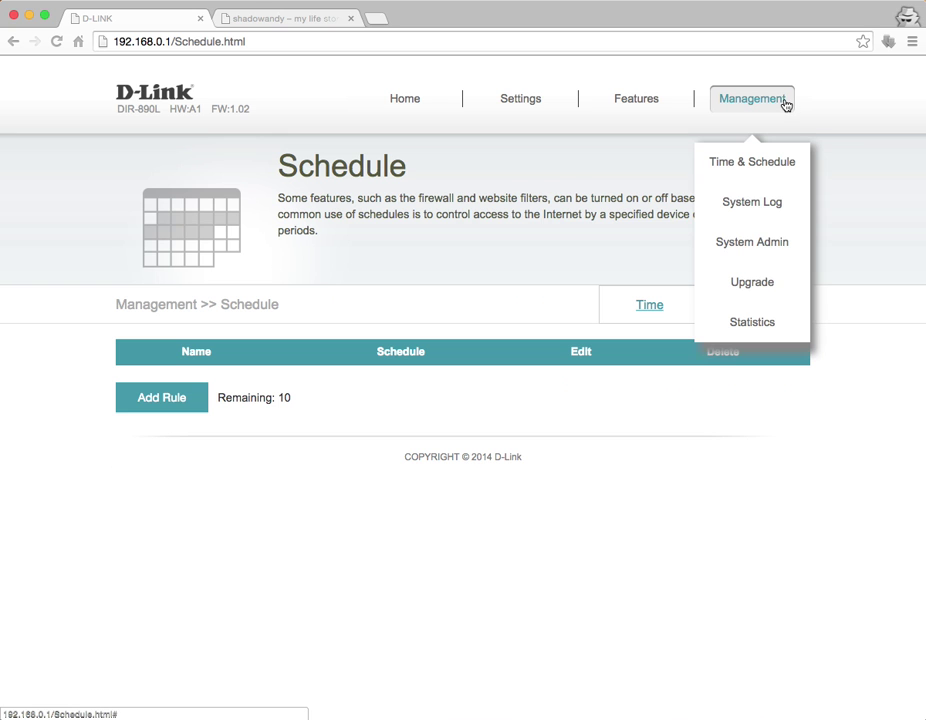
{"action": "left_click", "coordinate": [794, 198]}
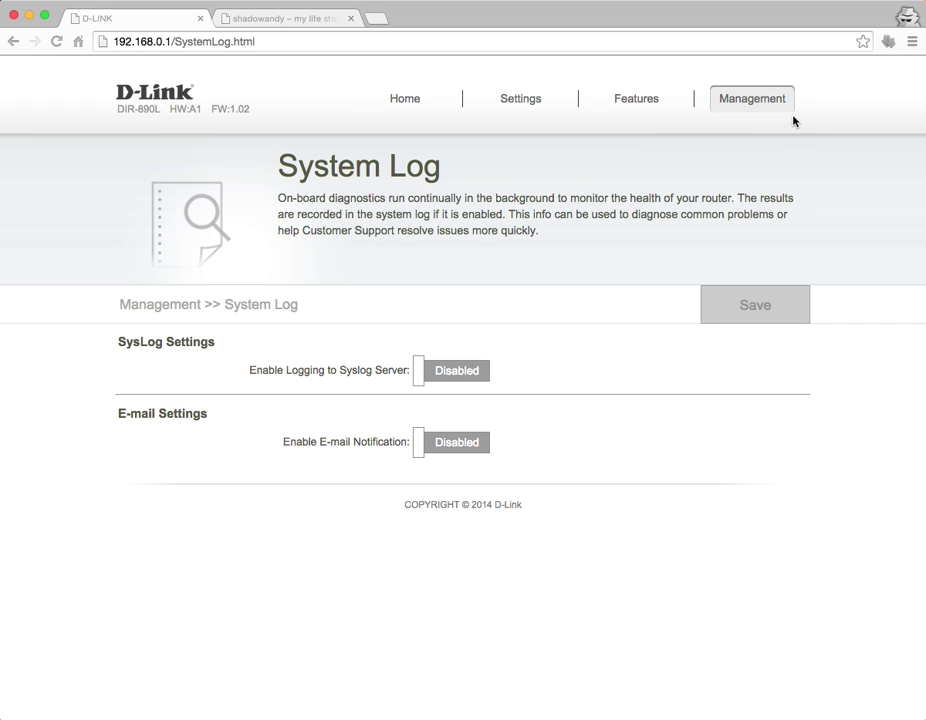
{"action": "mouse_move", "coordinate": [738, 107]}
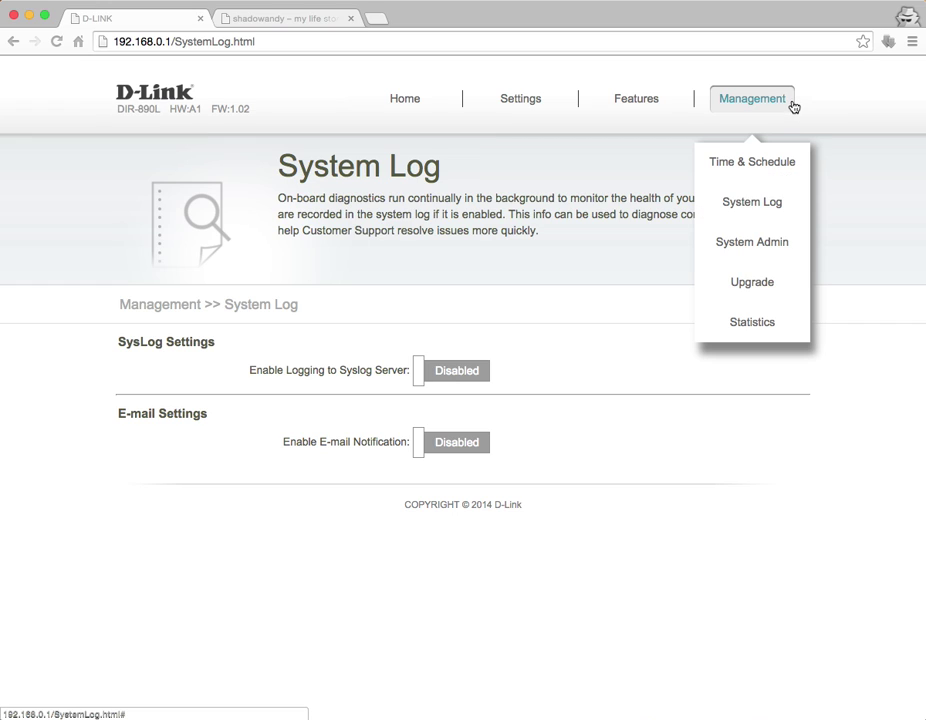
{"action": "left_click", "coordinate": [797, 246]}
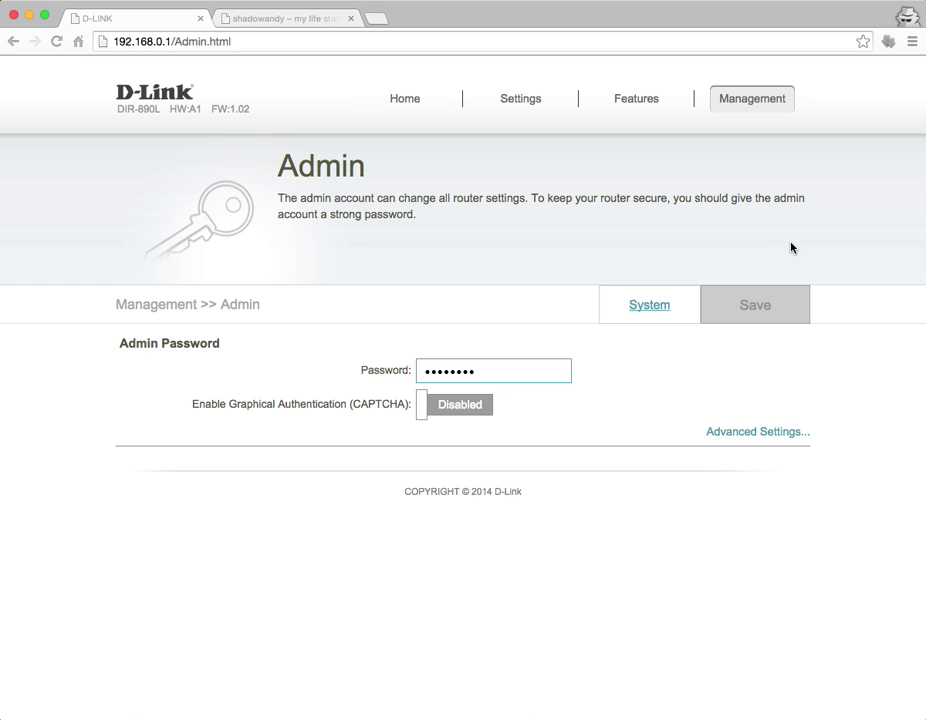
{"action": "left_click", "coordinate": [753, 434]}
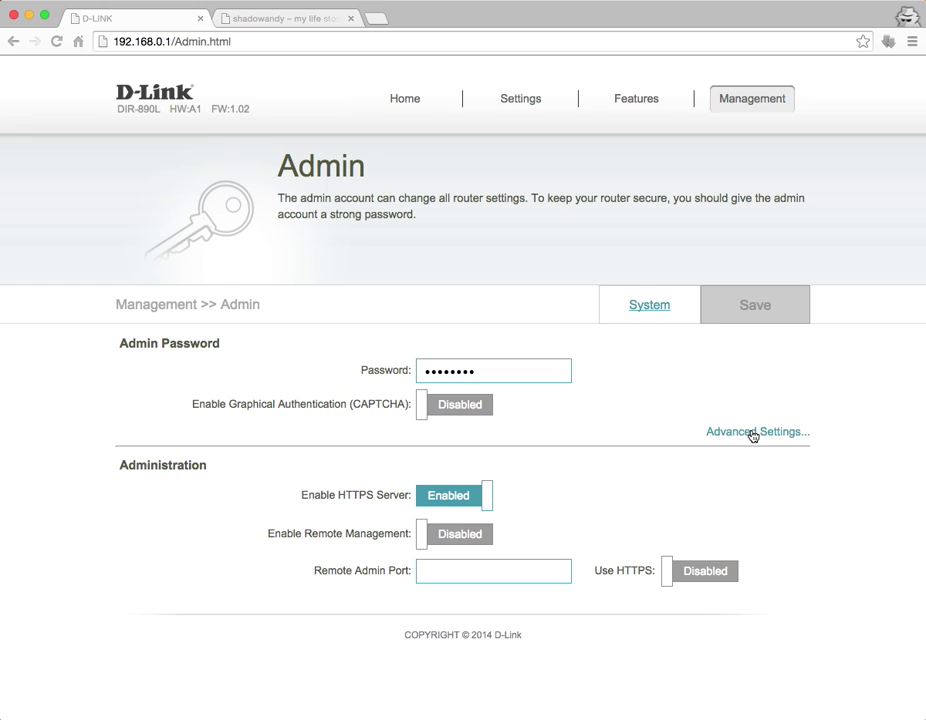
View the System page with the settings backup, restore and reboot options, and go to the firmware Upgrade page
{"action": "left_click", "coordinate": [651, 306]}
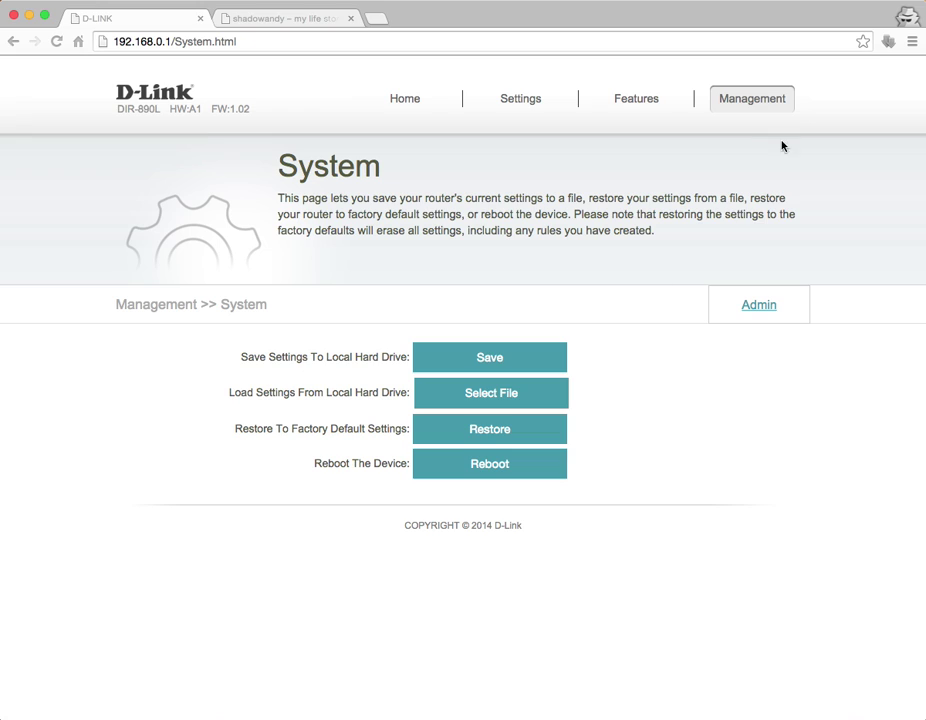
{"action": "mouse_move", "coordinate": [792, 110]}
{"action": "left_click", "coordinate": [805, 282]}
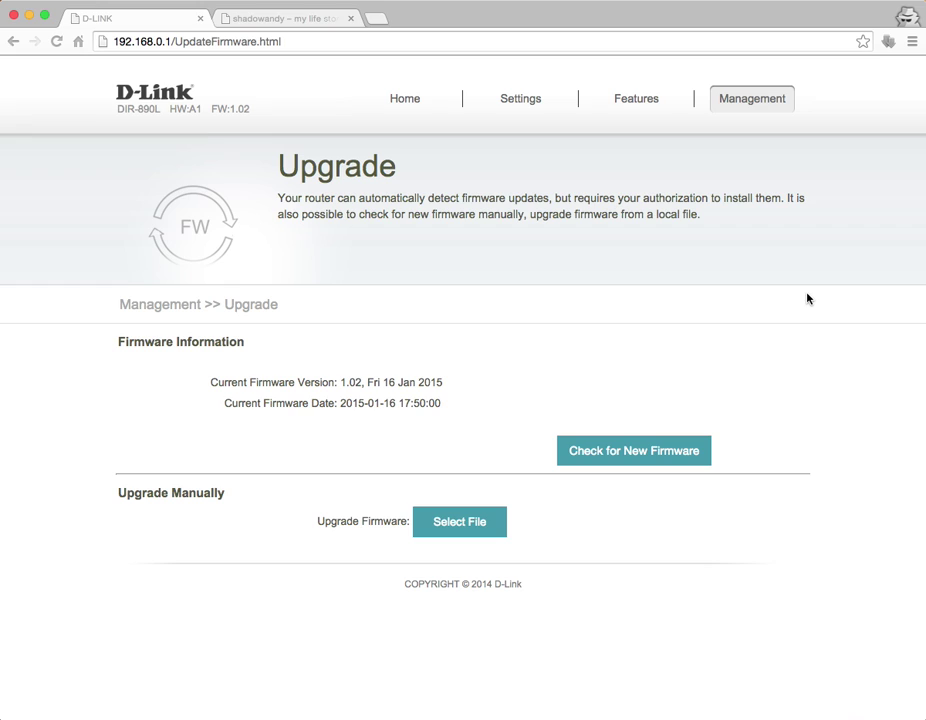
Go to the Statistics page and view the traffic graphs for Internet, LAN, Wi-Fi 2.4GHz and Wi-Fi 5GHz
{"action": "mouse_move", "coordinate": [728, 107]}
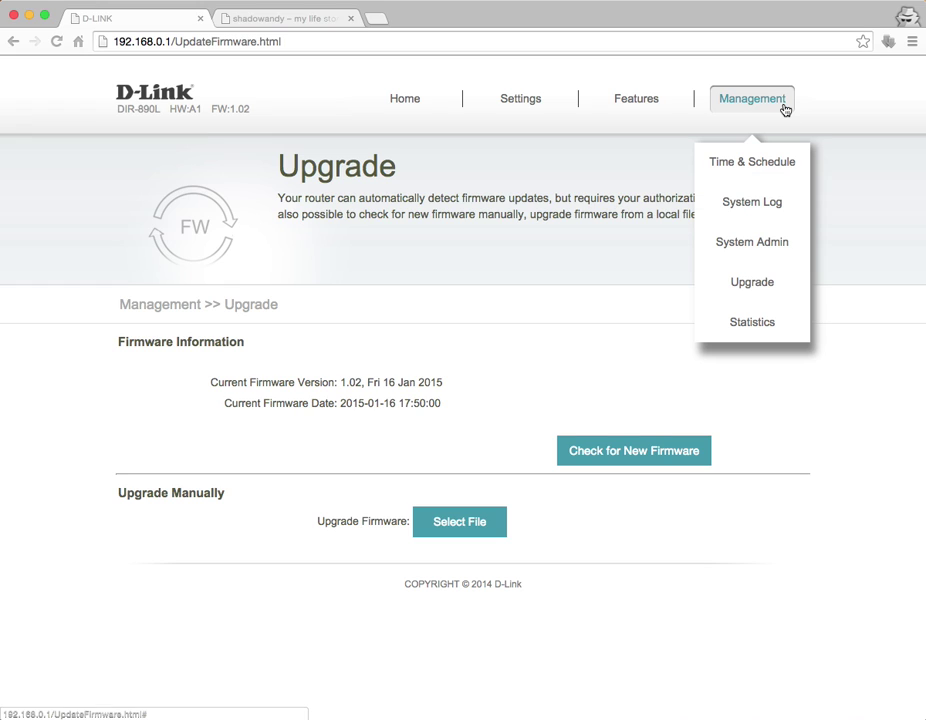
{"action": "left_click", "coordinate": [793, 327]}
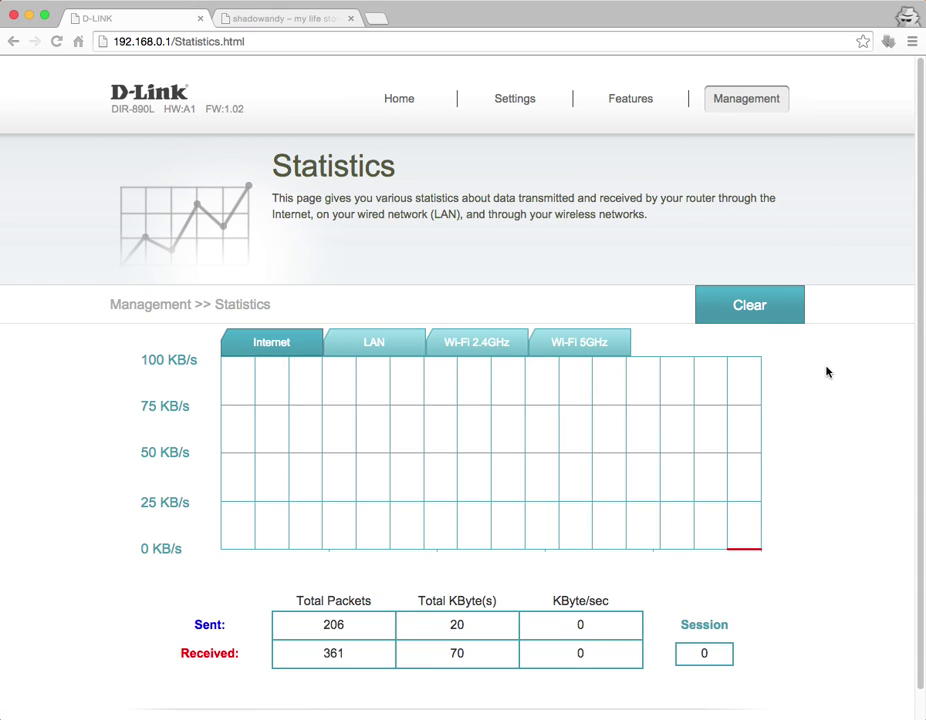
{"action": "scroll", "coordinate": [827, 376], "scroll_direction": "down", "scroll_amount": 1}
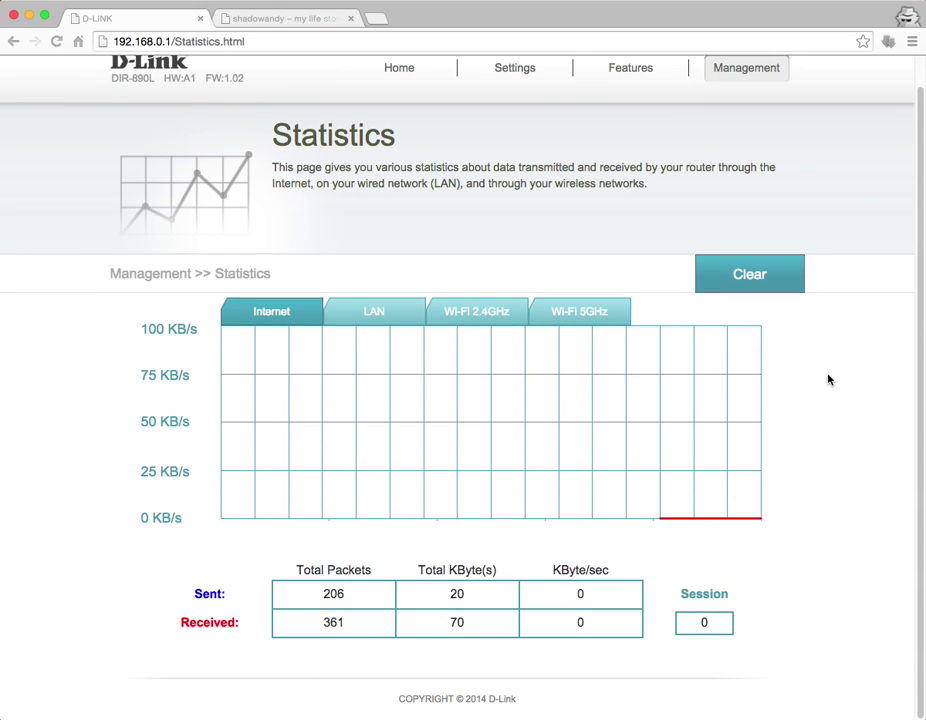
{"action": "left_click", "coordinate": [384, 326]}
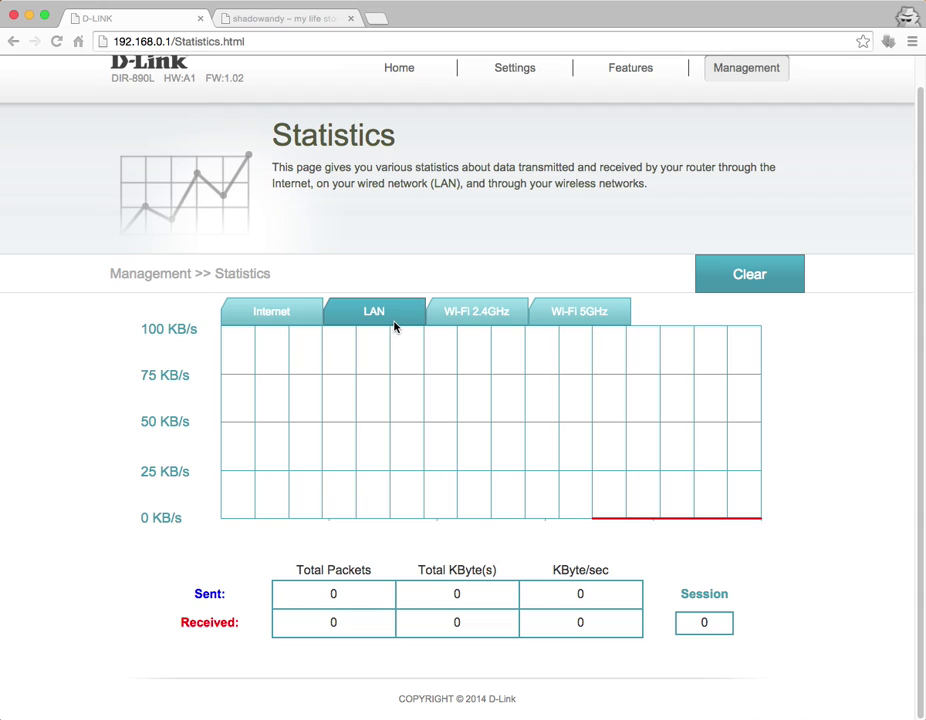
{"action": "left_click", "coordinate": [486, 319]}
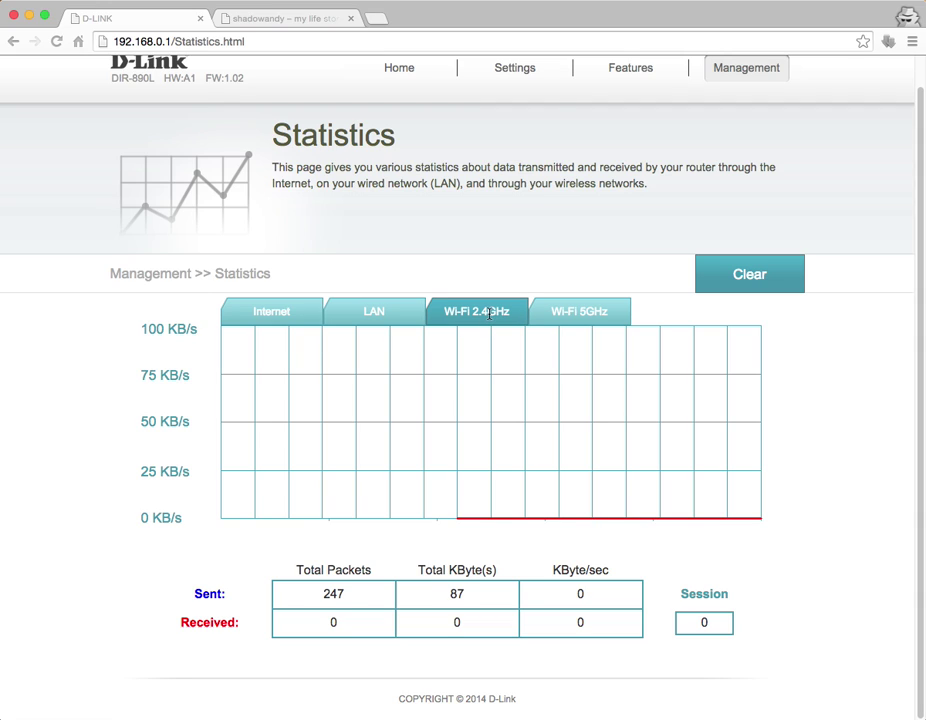
{"action": "left_click", "coordinate": [562, 314]}
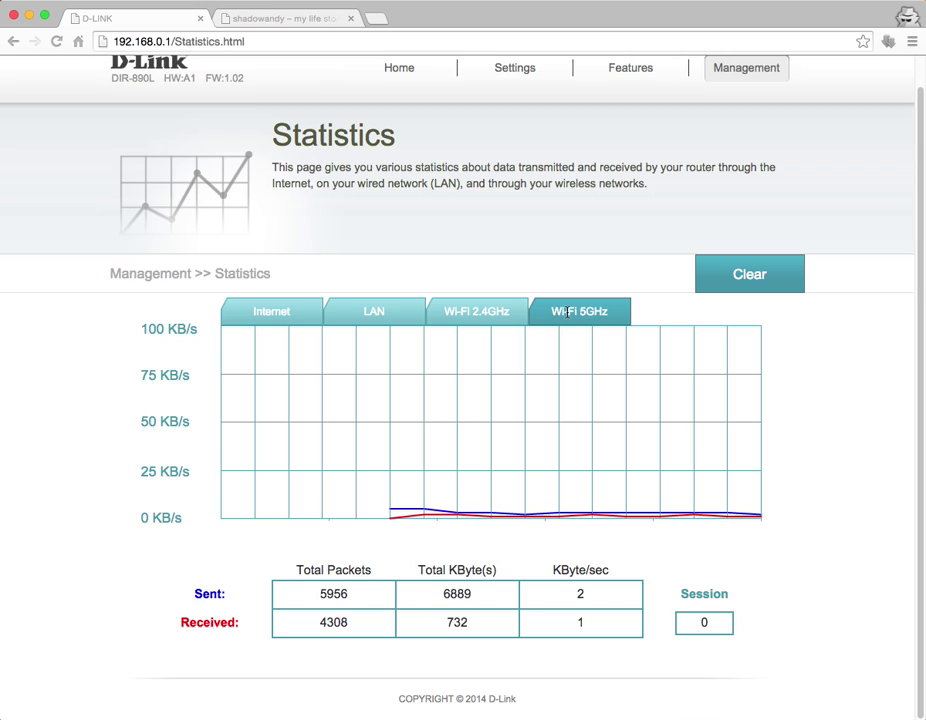